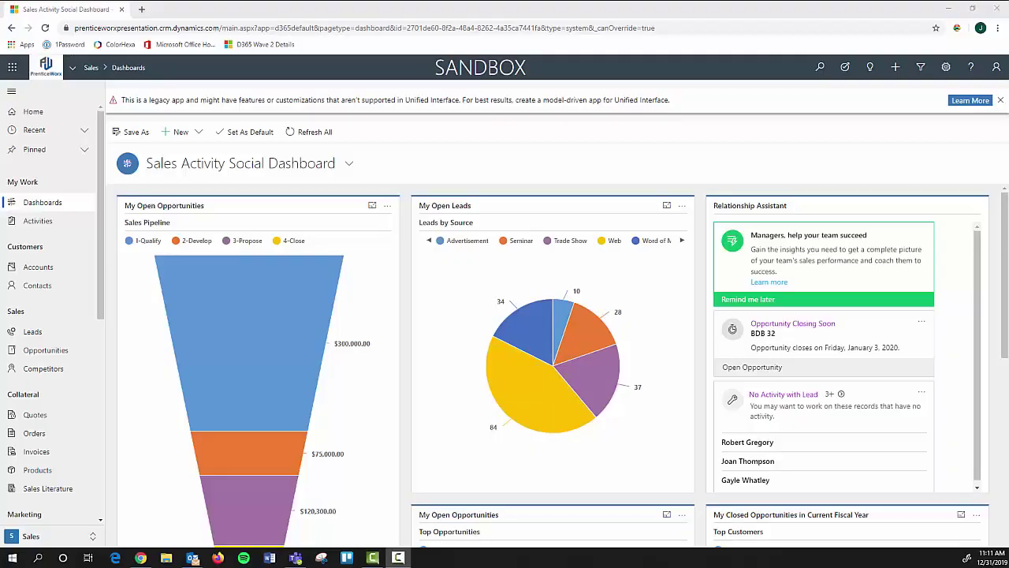
# - Go through Advanced Settings > Customizations and open Customize the System's Default Solution
pyautogui.moveTo(251, 285)
pyautogui.click(944, 69)
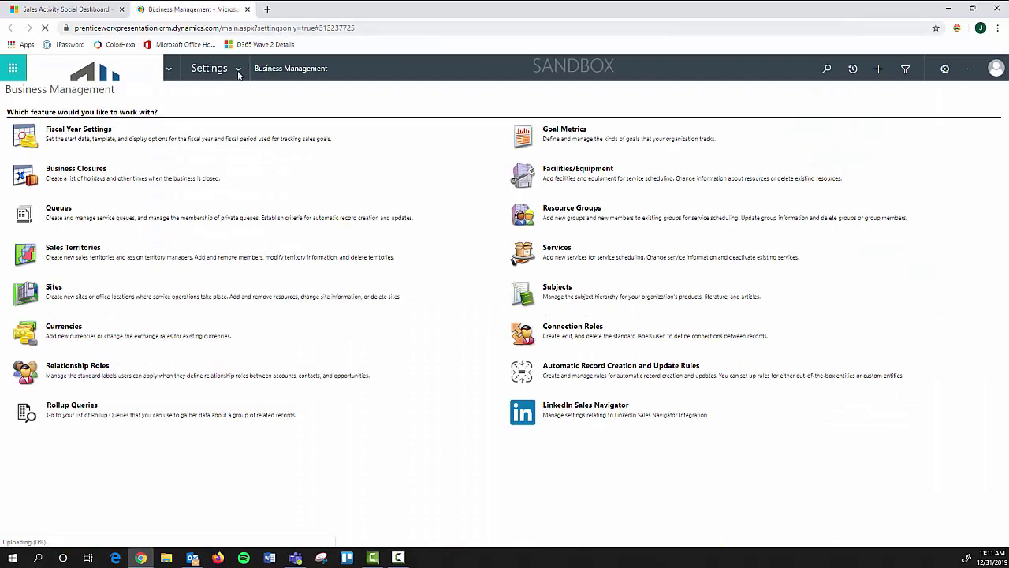
pyautogui.click(238, 69)
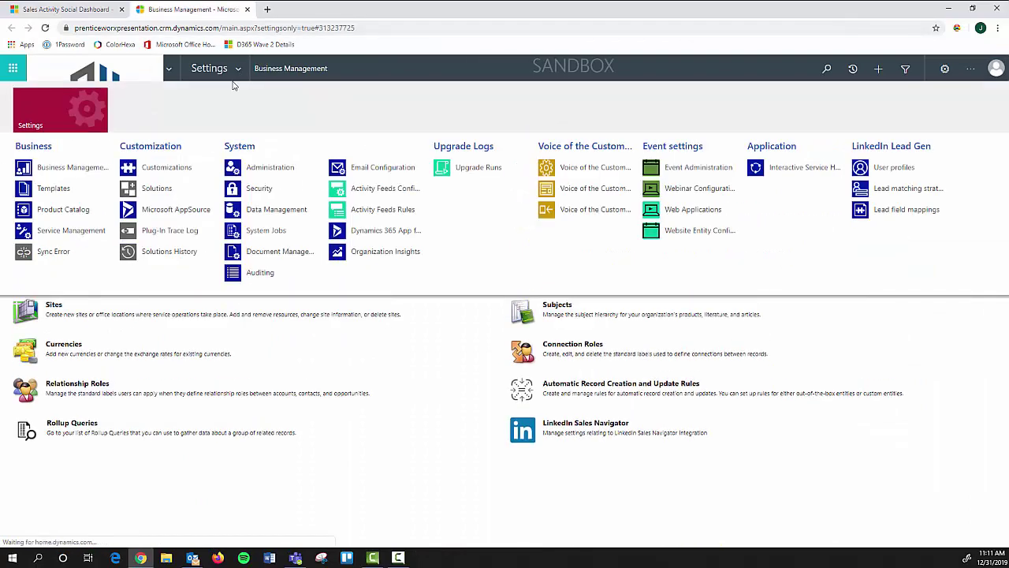
pyautogui.click(176, 169)
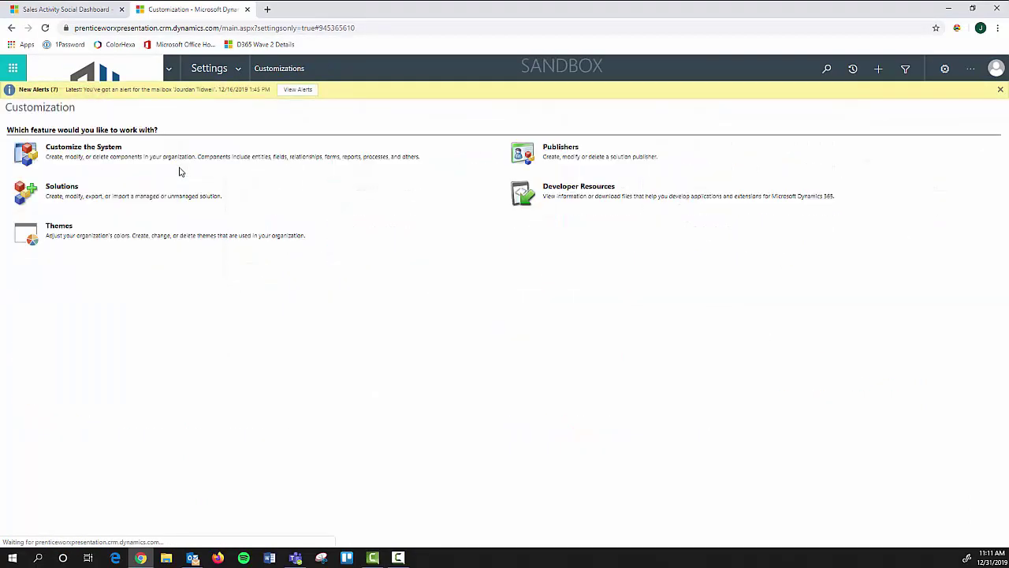
pyautogui.click(99, 148)
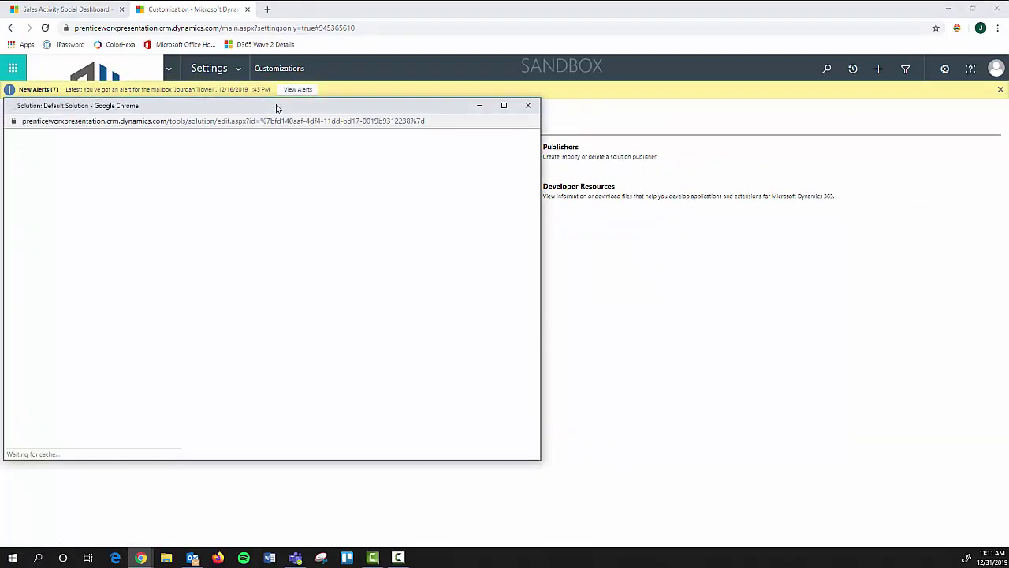
# - Center the solution window and expand Entities > Account to list its 175 fields
pyautogui.moveTo(288, 110); pyautogui.dragTo(406, 103)
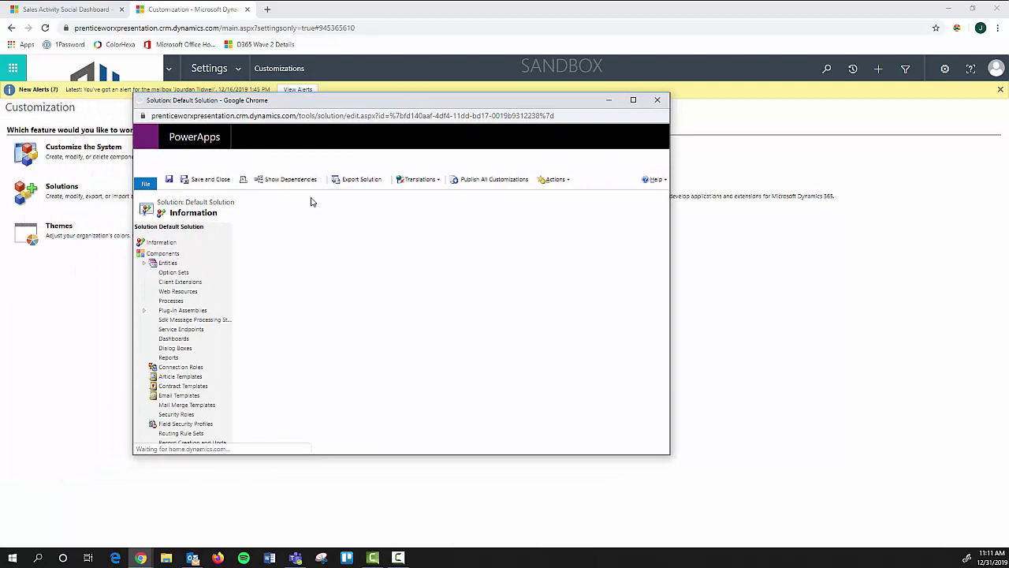
pyautogui.click(144, 262)
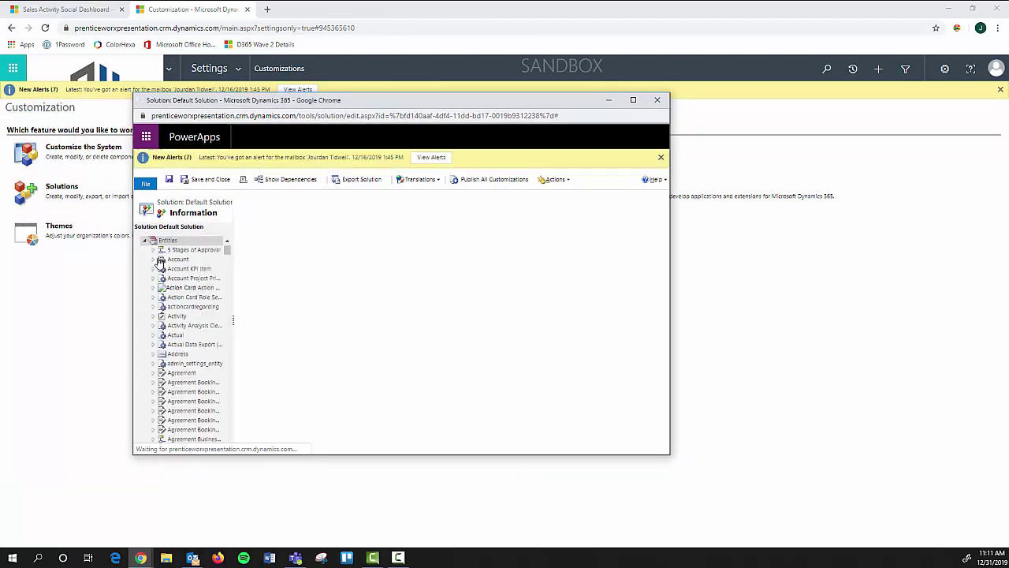
pyautogui.click(152, 259)
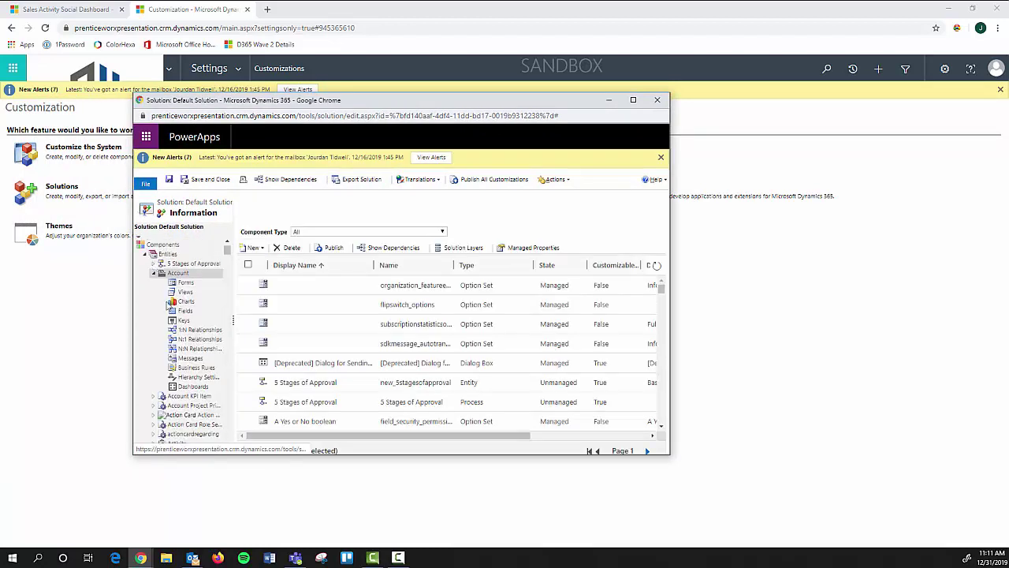
pyautogui.click(186, 312)
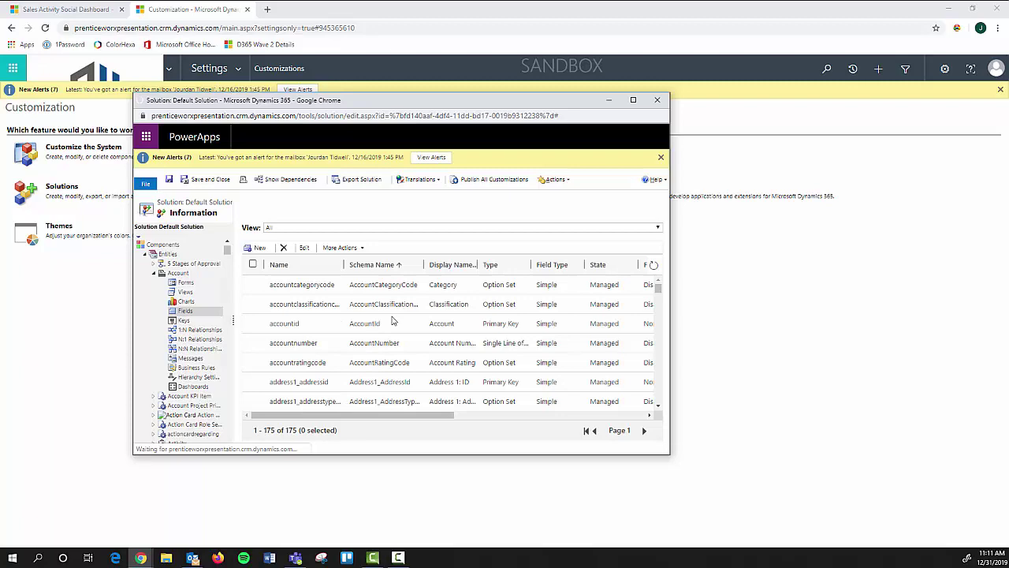
# - Create a maximized new Account field with Optional requirement, named 'Test Field' (schema new_TestField)
pyautogui.click(261, 249)
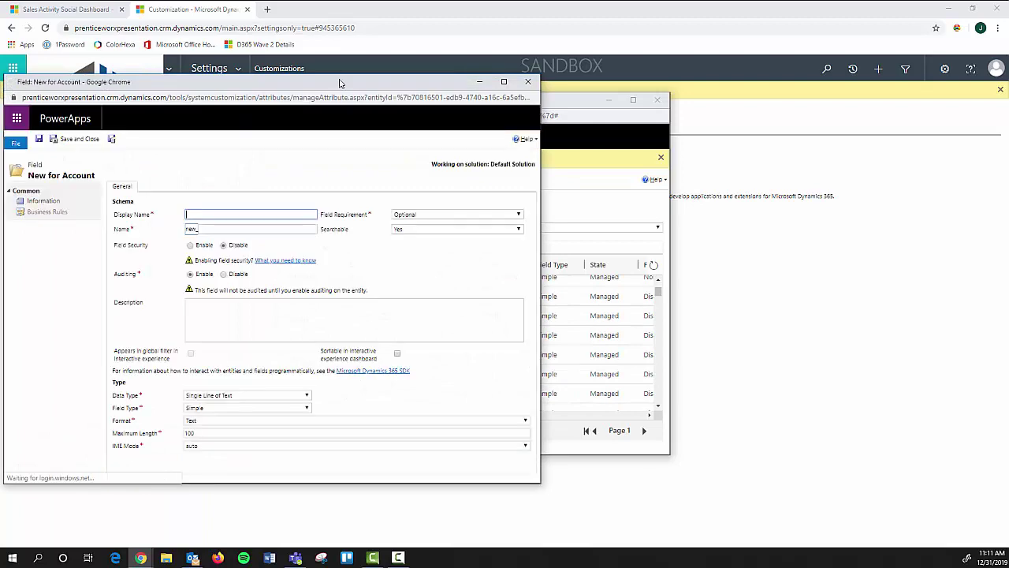
pyautogui.moveTo(342, 82); pyautogui.dragTo(462, 3)
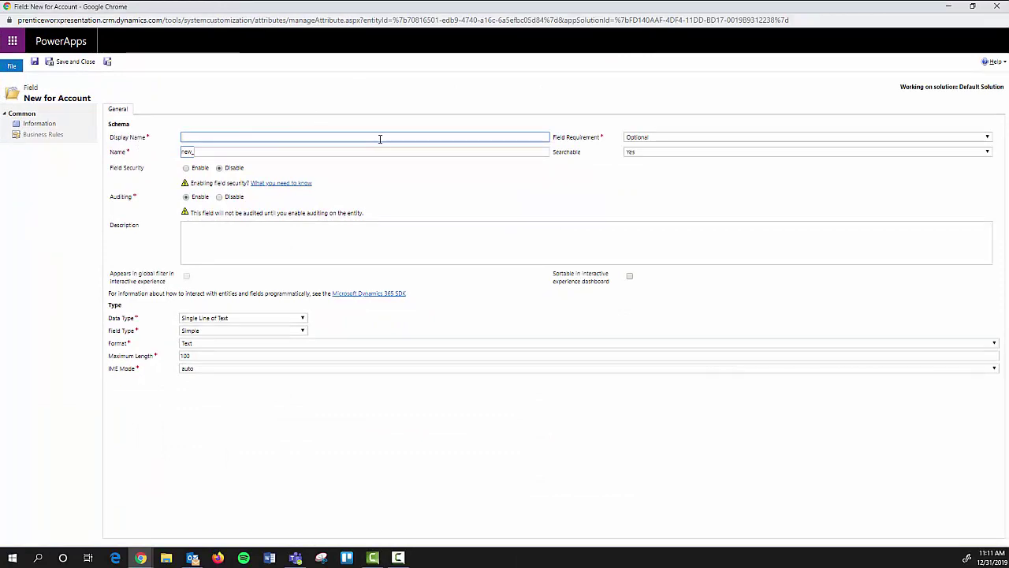
pyautogui.click(669, 138)
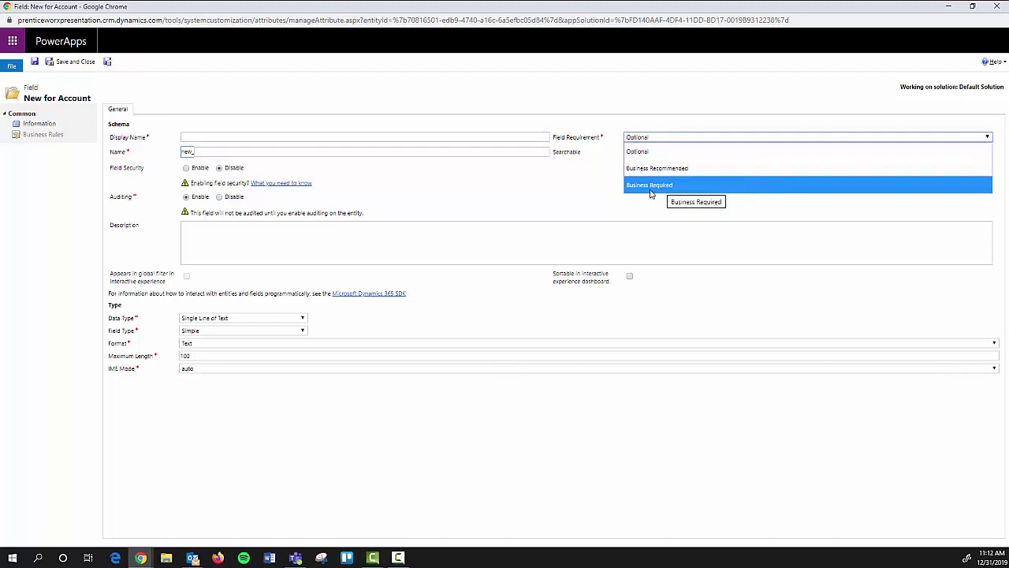
pyautogui.click(579, 192)
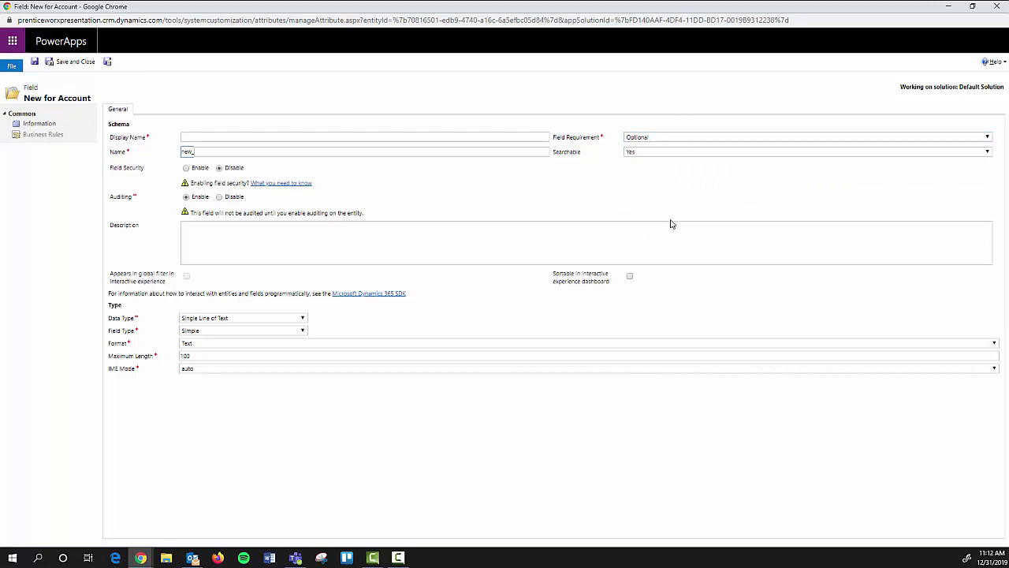
pyautogui.click(399, 152)
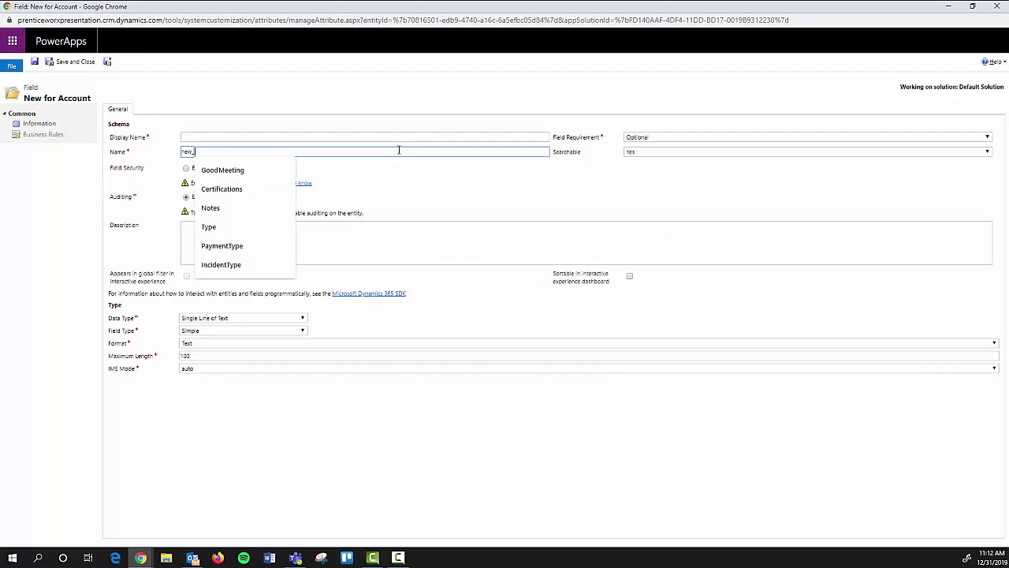
pyautogui.click(264, 138)
pyautogui.write('Test')
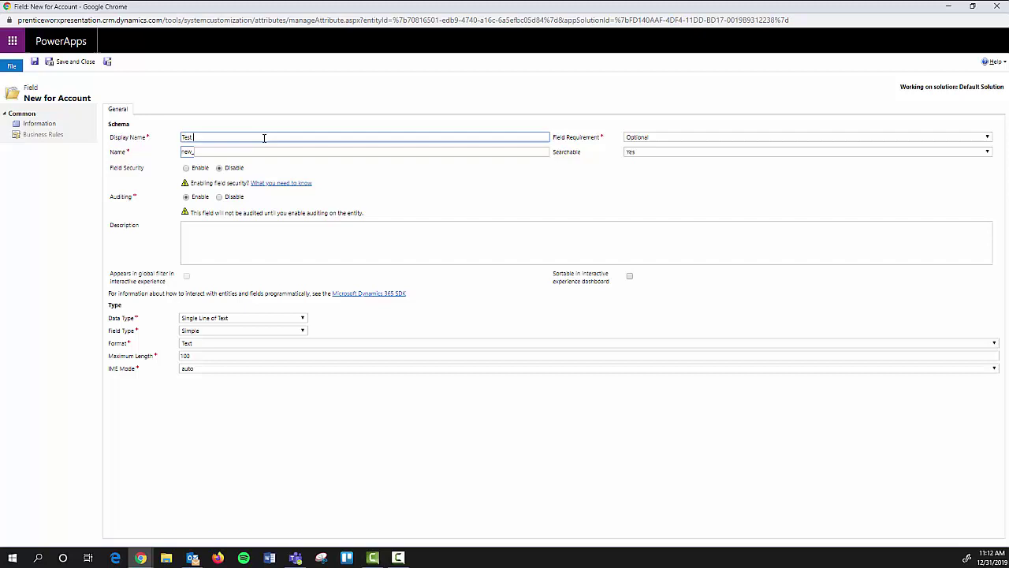
pyautogui.write(' Field')
pyautogui.click(226, 105)
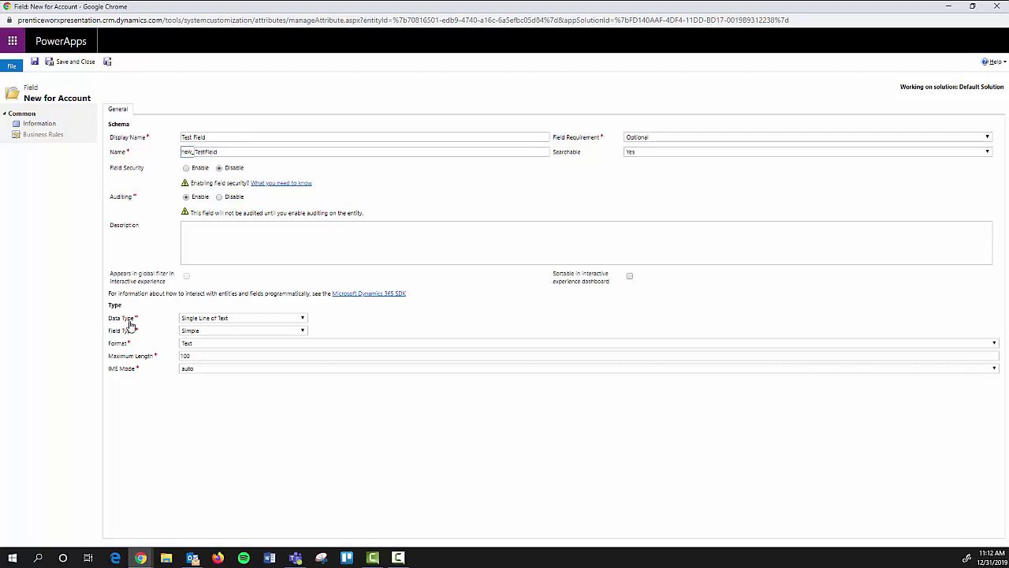
# - Change the data type to Option Set and add five new options
pyautogui.click(303, 319)
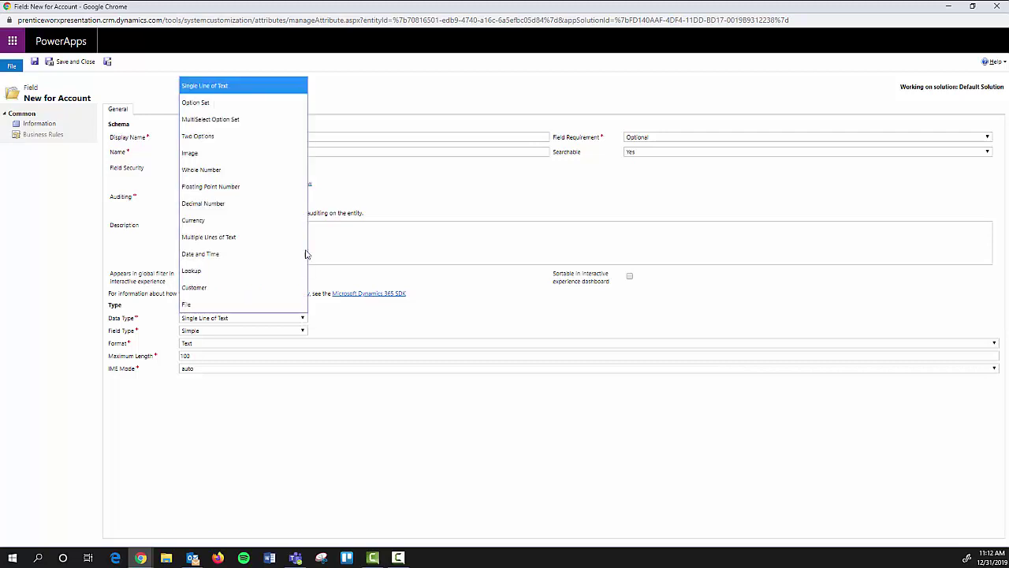
pyautogui.click(253, 97)
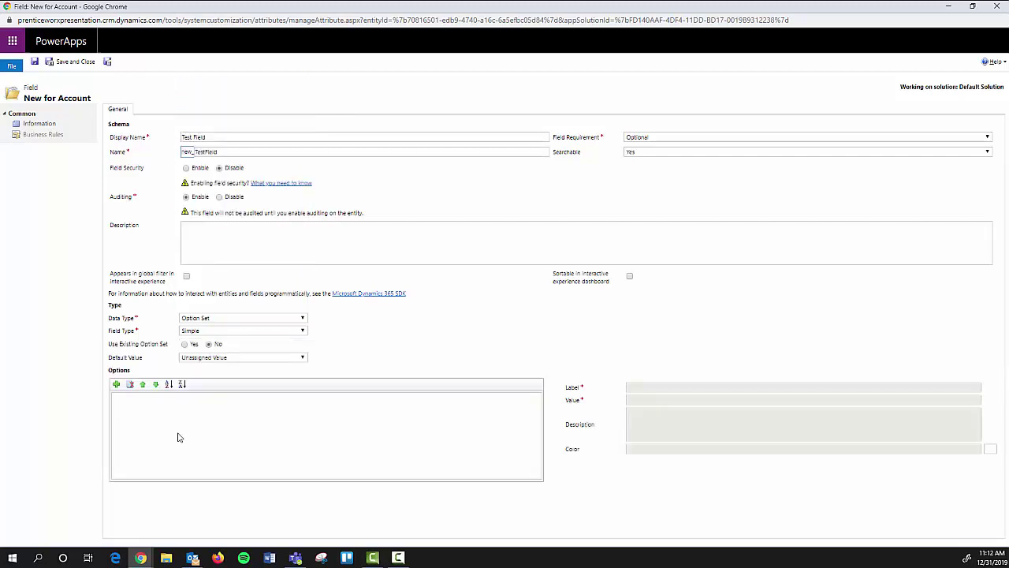
pyautogui.click(116, 385)
pyautogui.click(115, 385)
pyautogui.click(116, 385)
pyautogui.click(116, 385)
pyautogui.click(117, 385)
pyautogui.click(118, 386)
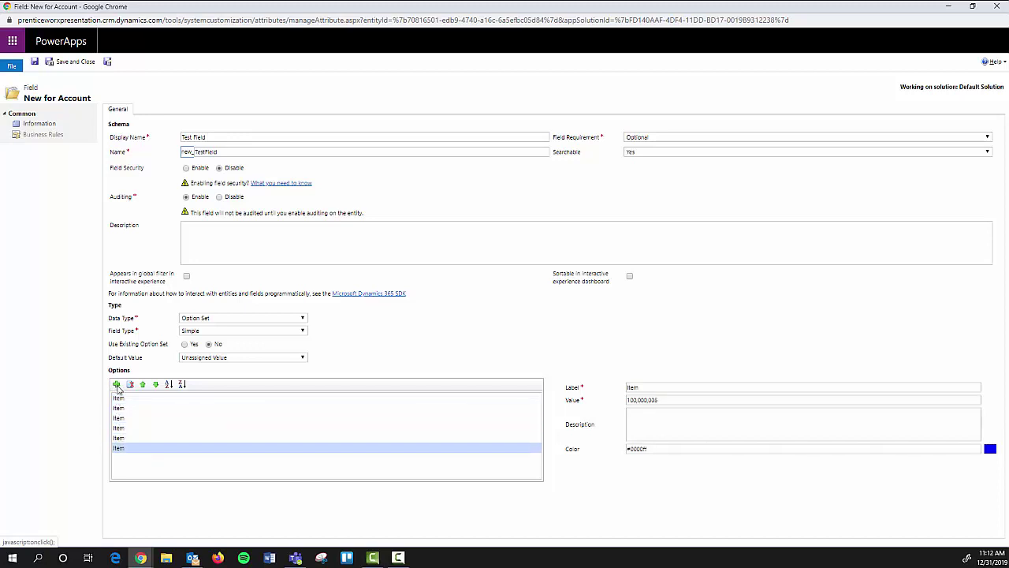
# - Relabel the first two options as January and February
pyautogui.click(126, 398)
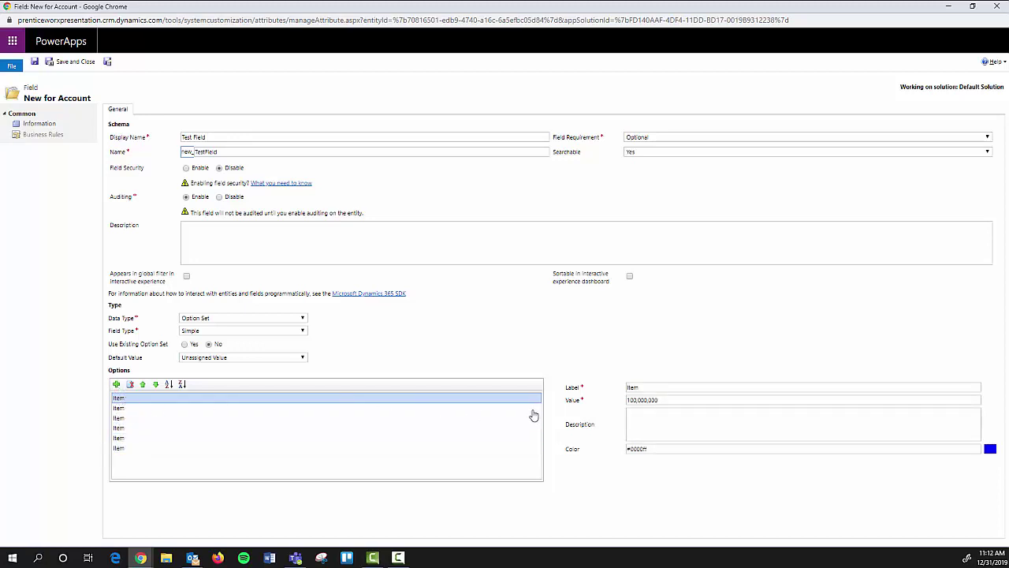
pyautogui.doubleClick(652, 388)
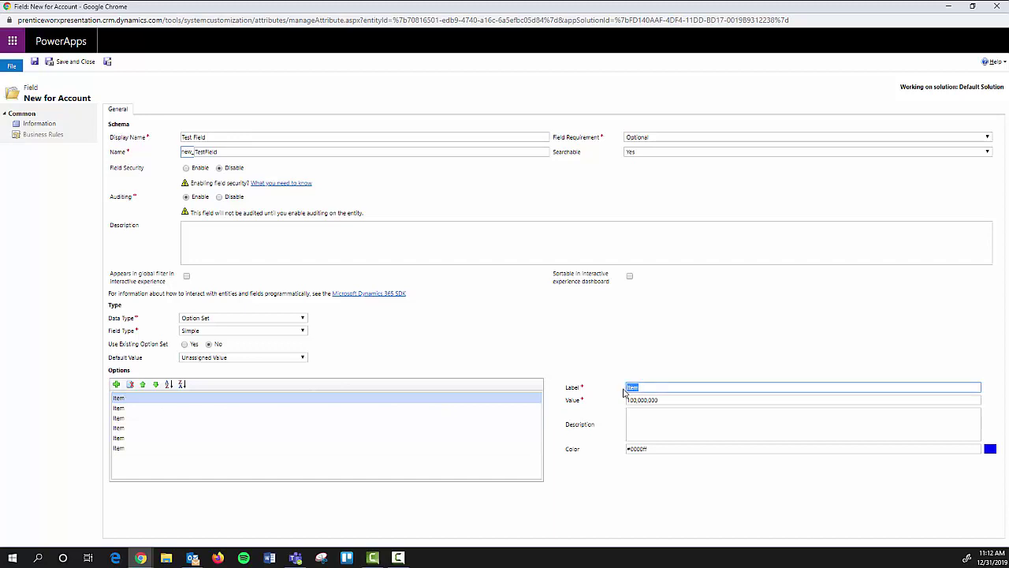
pyautogui.press('BackSpace')
pyautogui.click(426, 409)
pyautogui.doubleClick(640, 388)
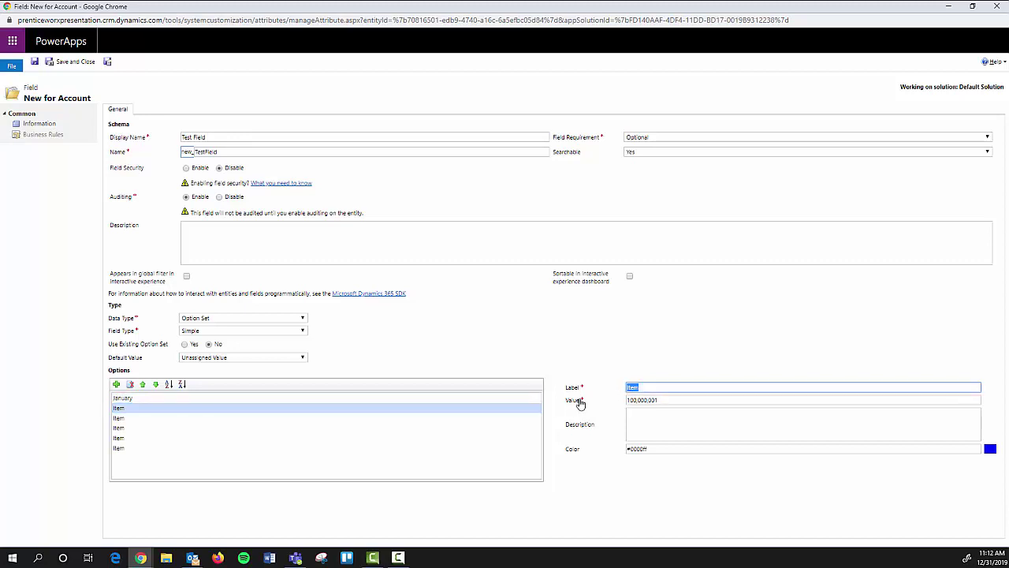
pyautogui.write('February')
pyautogui.click(518, 371)
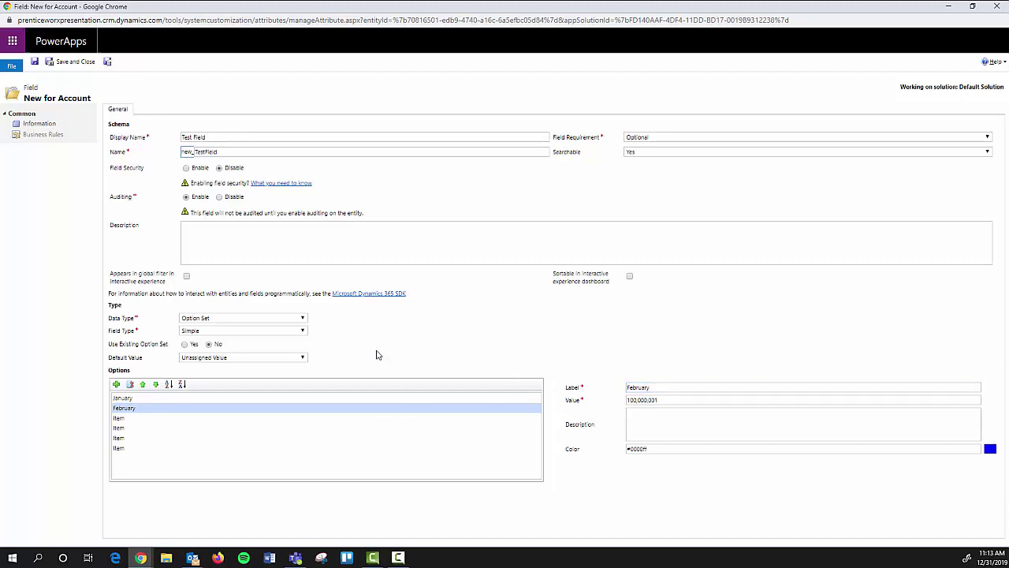
# - Move the February option up above January
pyautogui.click(142, 418)
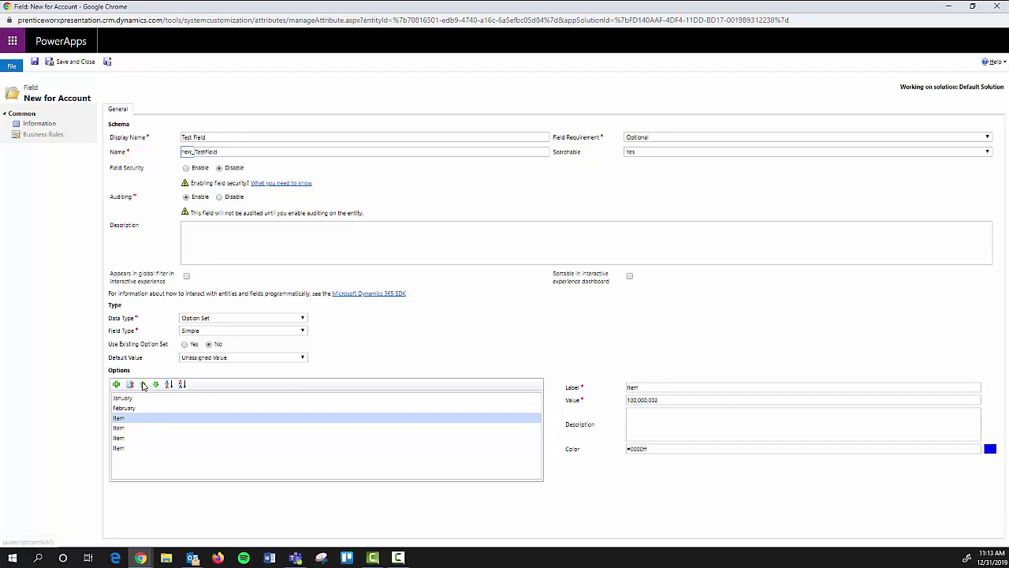
pyautogui.click(139, 406)
pyautogui.click(143, 385)
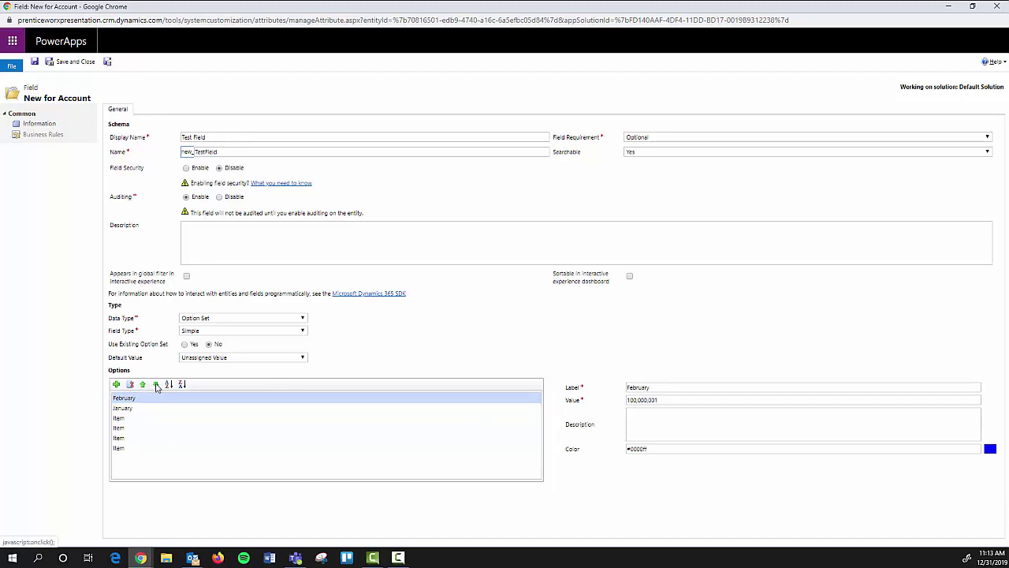
pyautogui.click(144, 408)
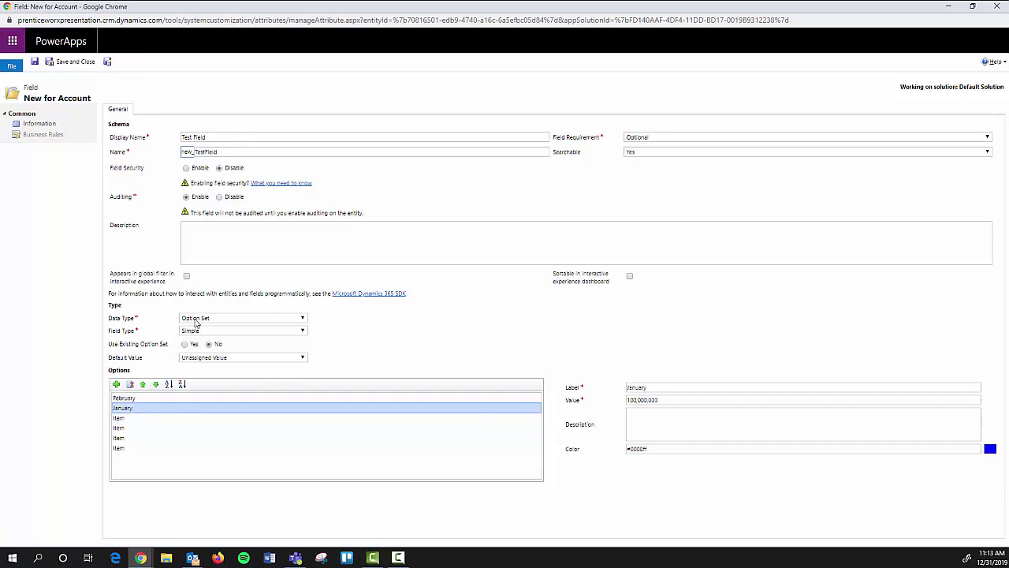
pyautogui.click(224, 319)
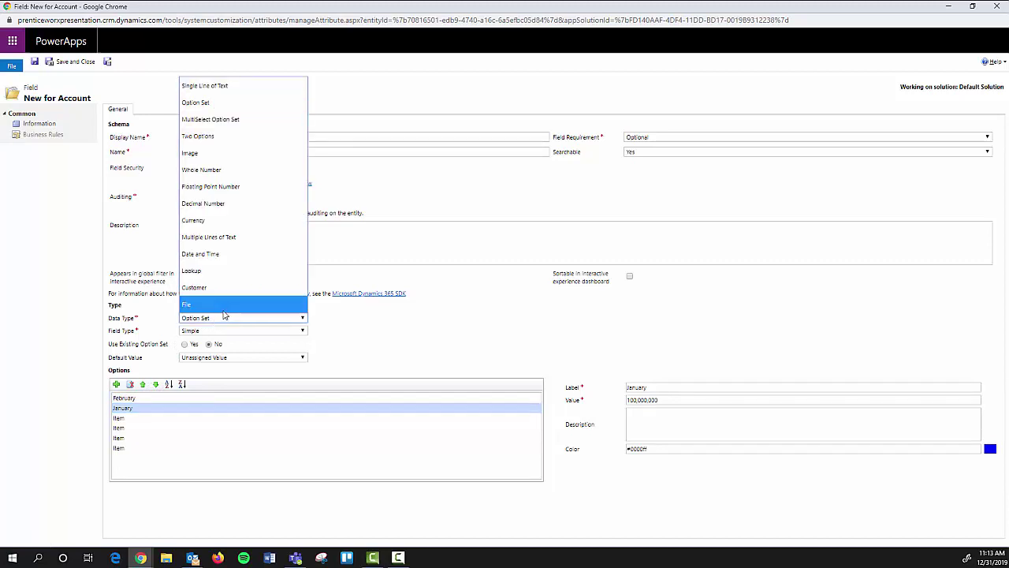
# - Switch the data type to MultiSelect Option Set and select the February option
pyautogui.click(232, 120)
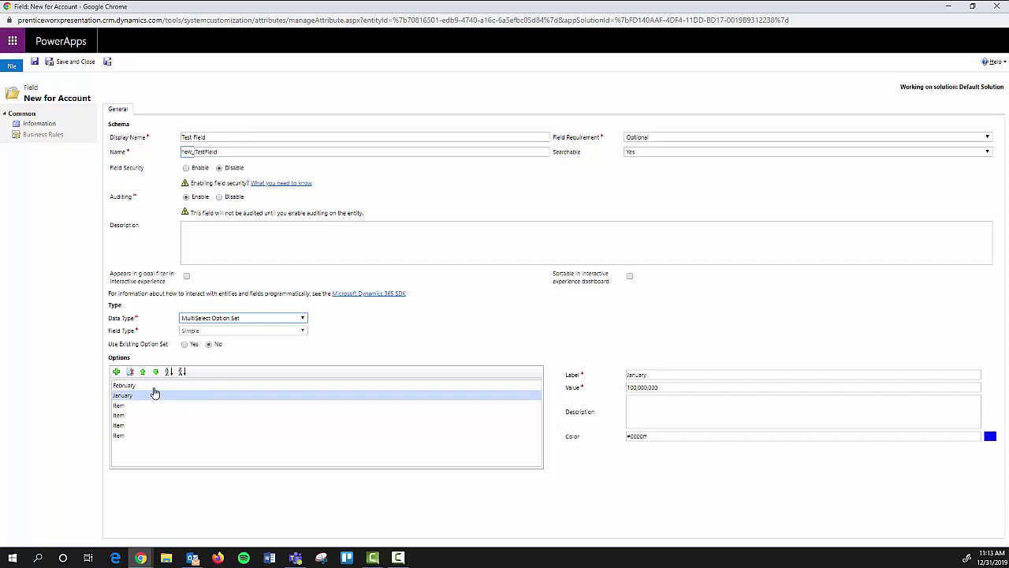
pyautogui.click(155, 387)
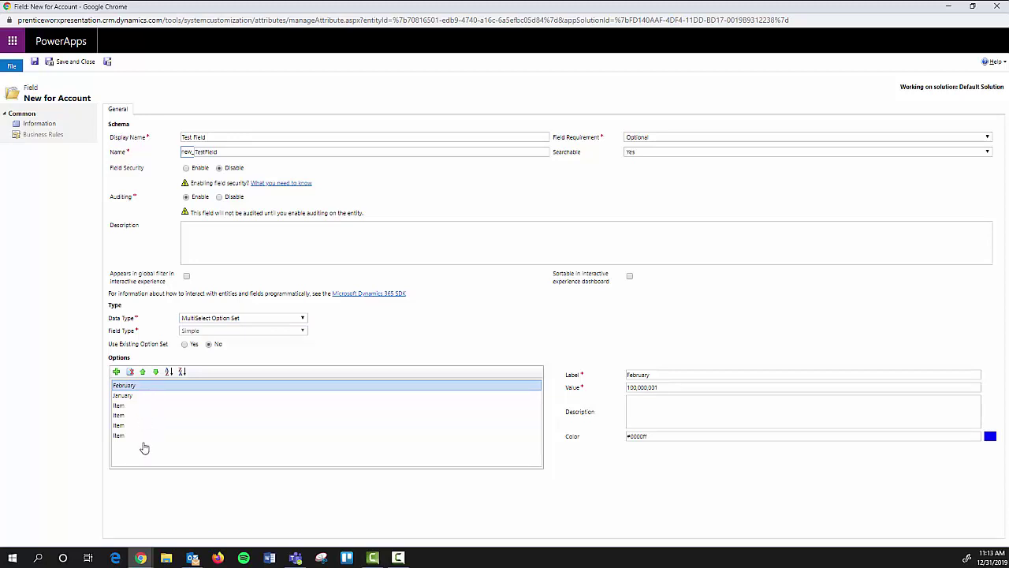
# - Change the data type to Two Options, leaving No as the default
pyautogui.click(285, 319)
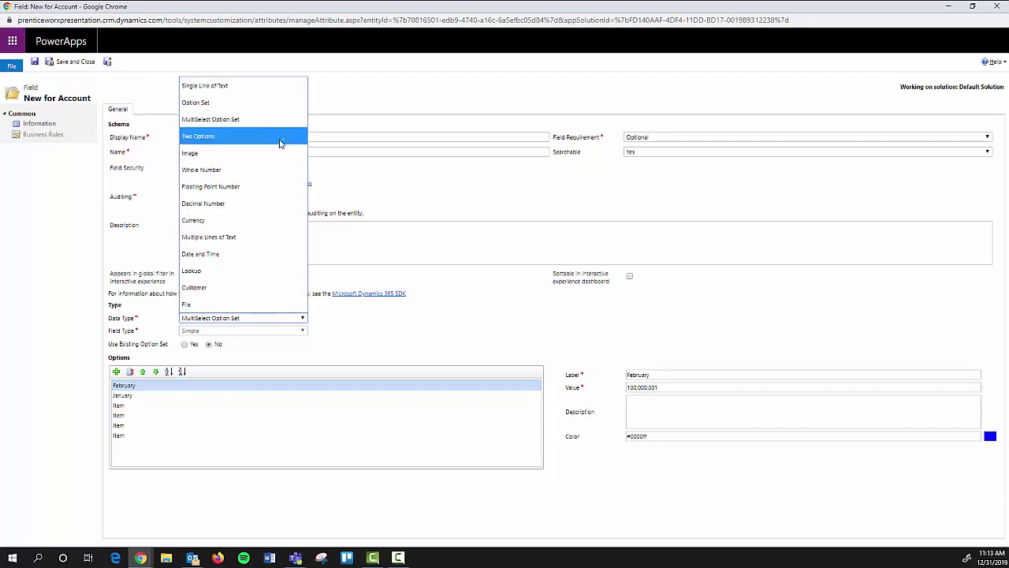
pyautogui.click(280, 141)
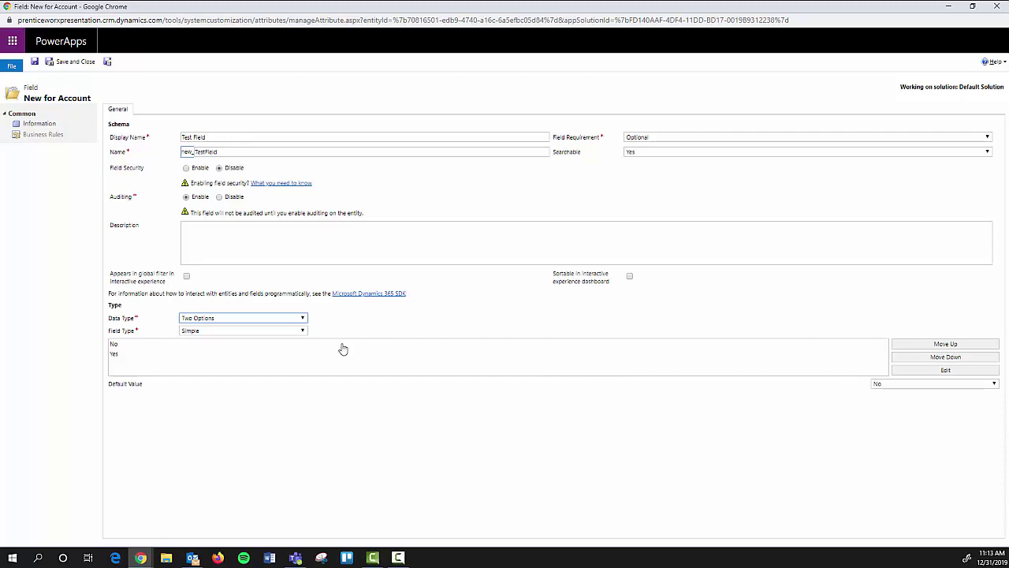
pyautogui.click(205, 347)
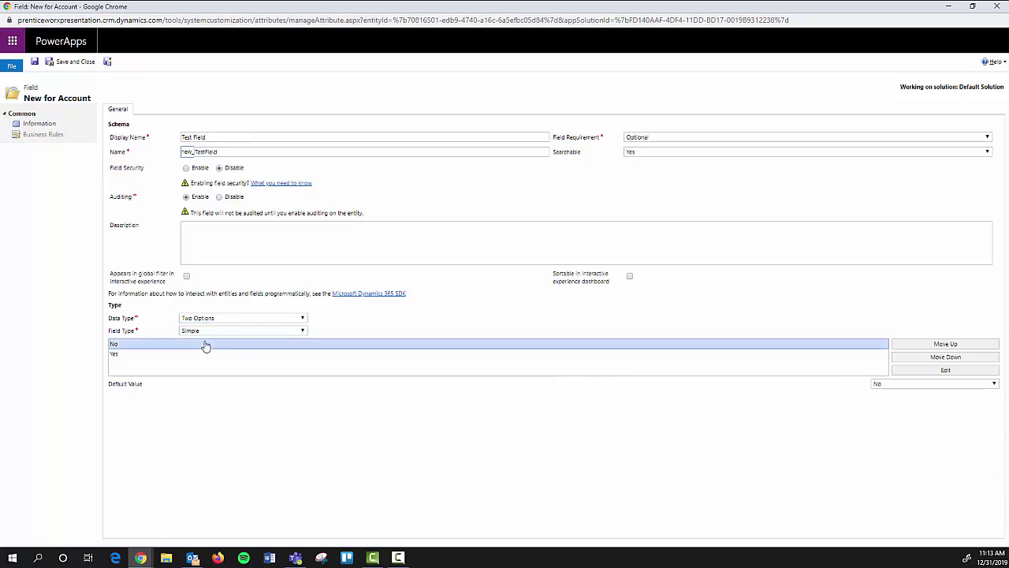
pyautogui.click(947, 385)
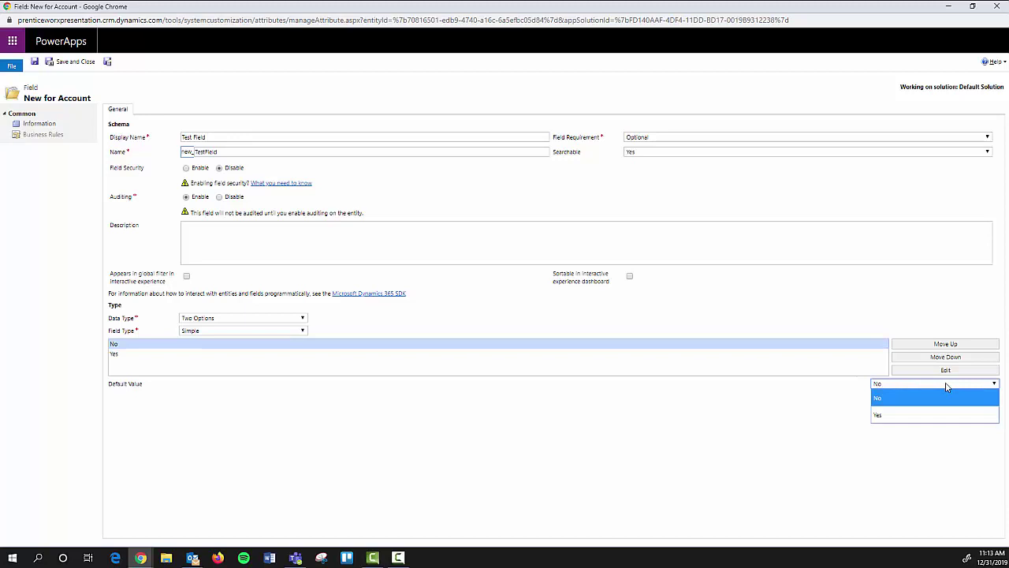
pyautogui.click(878, 398)
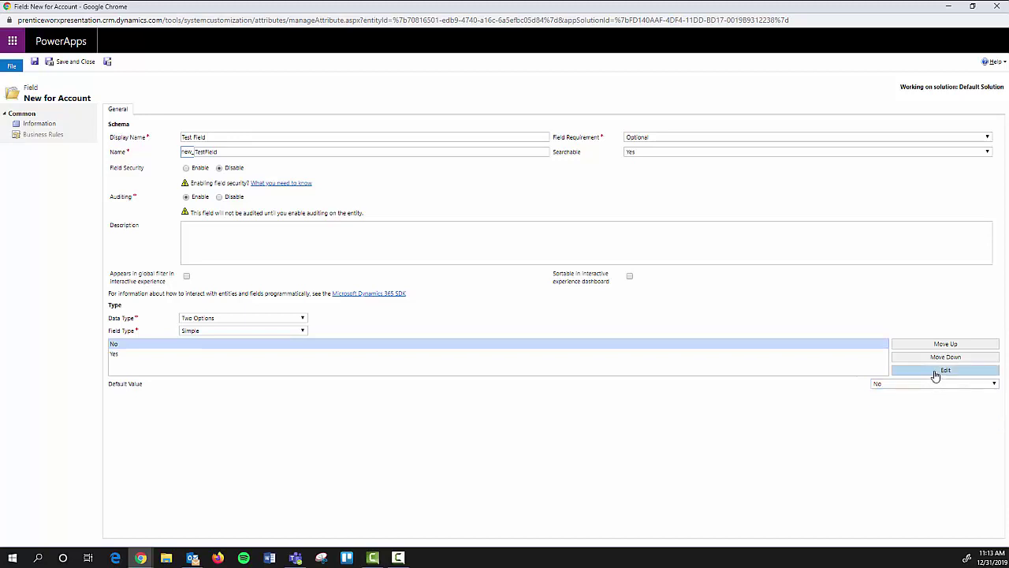
# - Relabel the No option as 'Active'
pyautogui.click(945, 371)
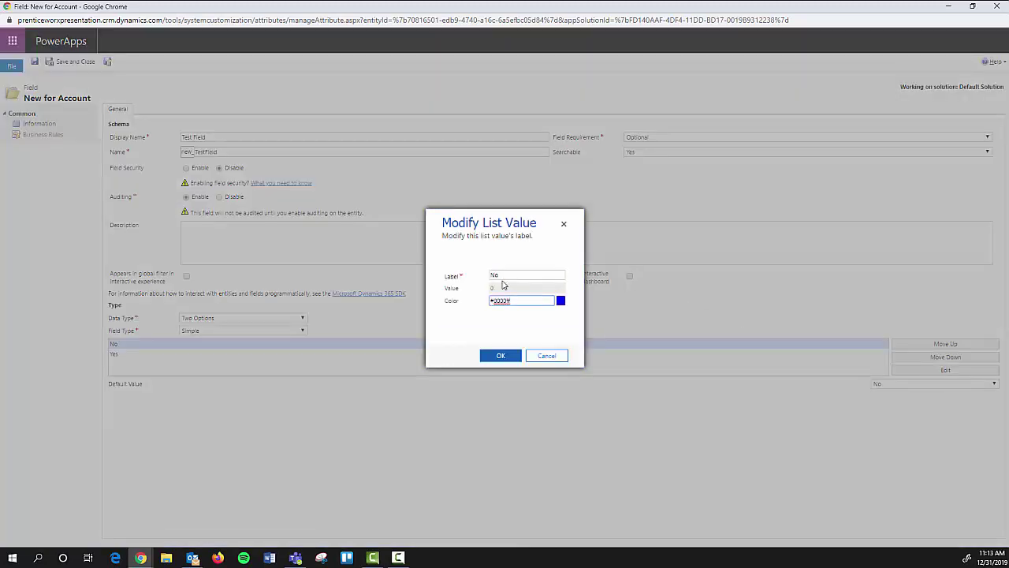
pyautogui.click(508, 275)
pyautogui.doubleClick(508, 275)
pyautogui.write('Active')
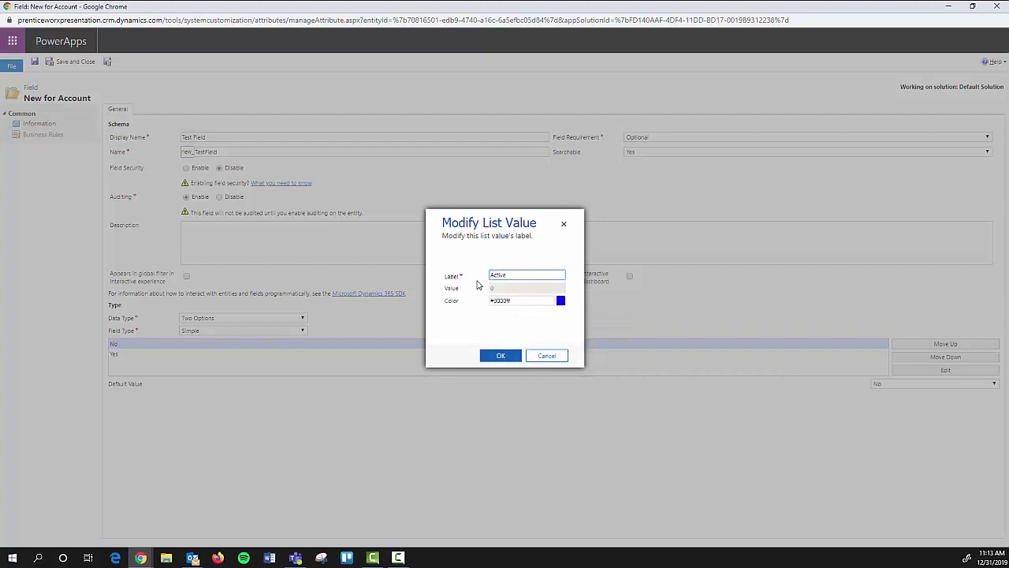
pyautogui.click(500, 356)
# - Relabel the Yes option as 'Inactive' and make Inactive the default value
pyautogui.click(208, 359)
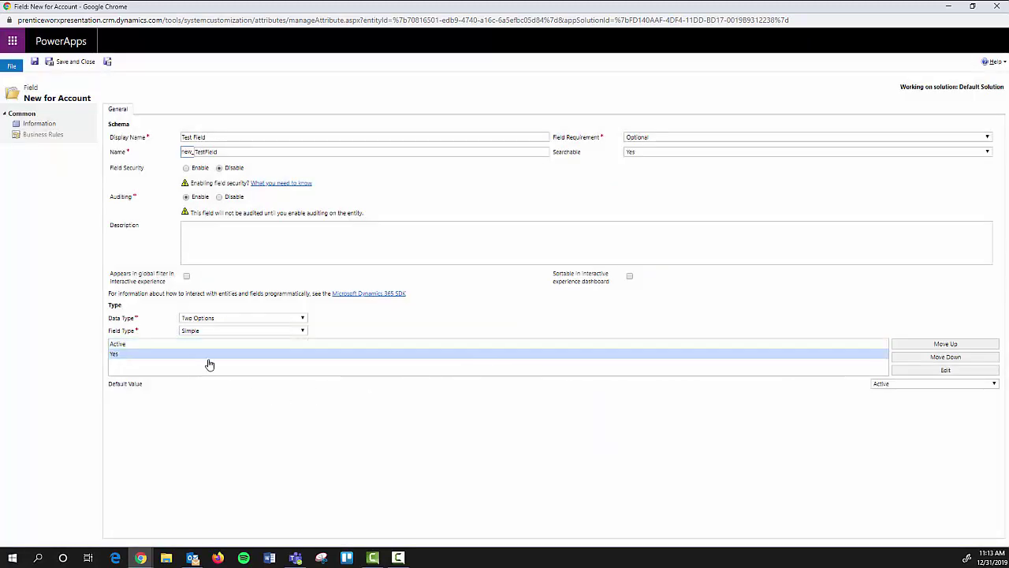
pyautogui.click(947, 369)
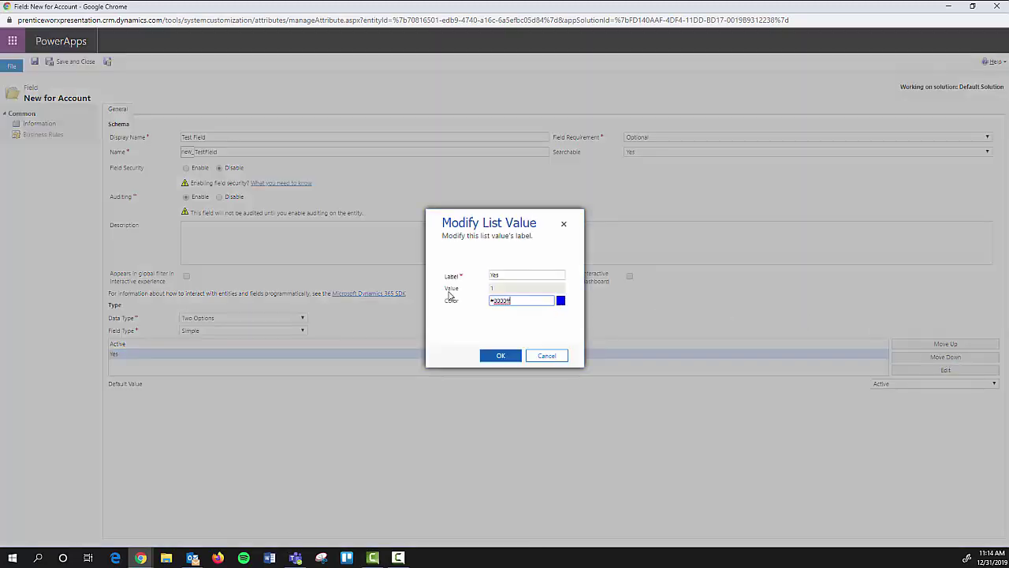
pyautogui.hotkey('shift', 'Tab')
pyautogui.press('BackSpace')
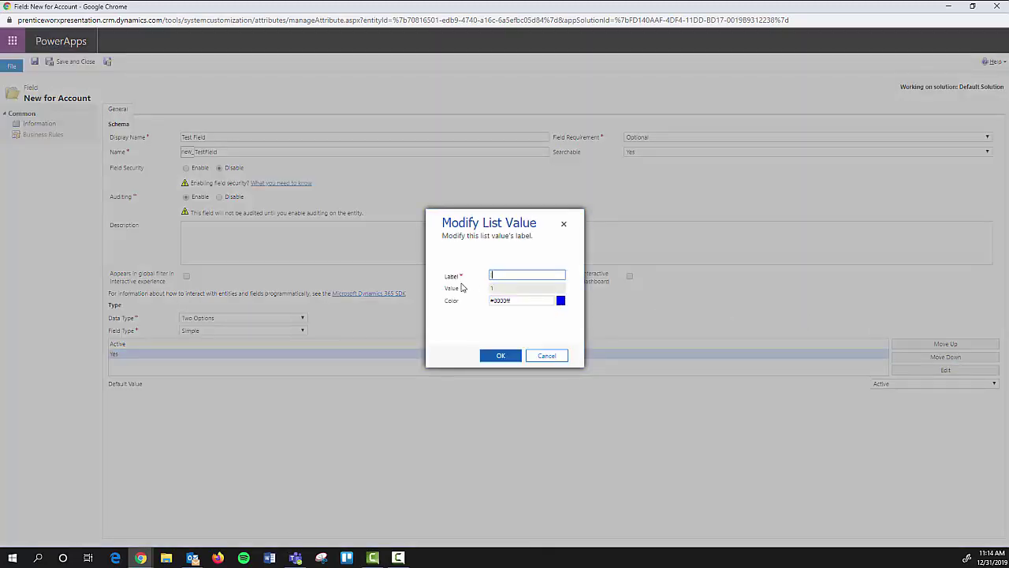
pyautogui.write('Inactive')
pyautogui.click(488, 355)
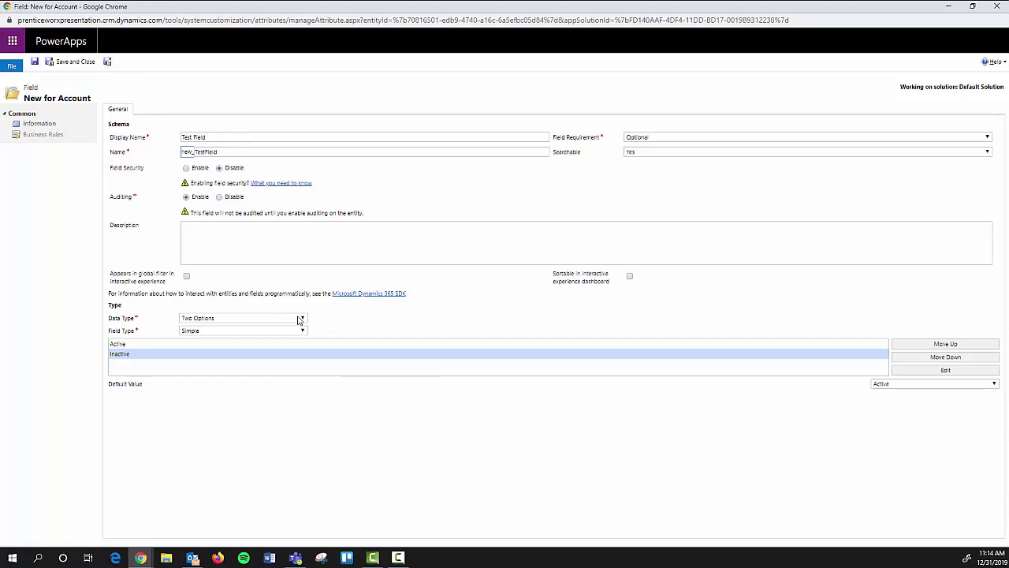
pyautogui.press('F10')
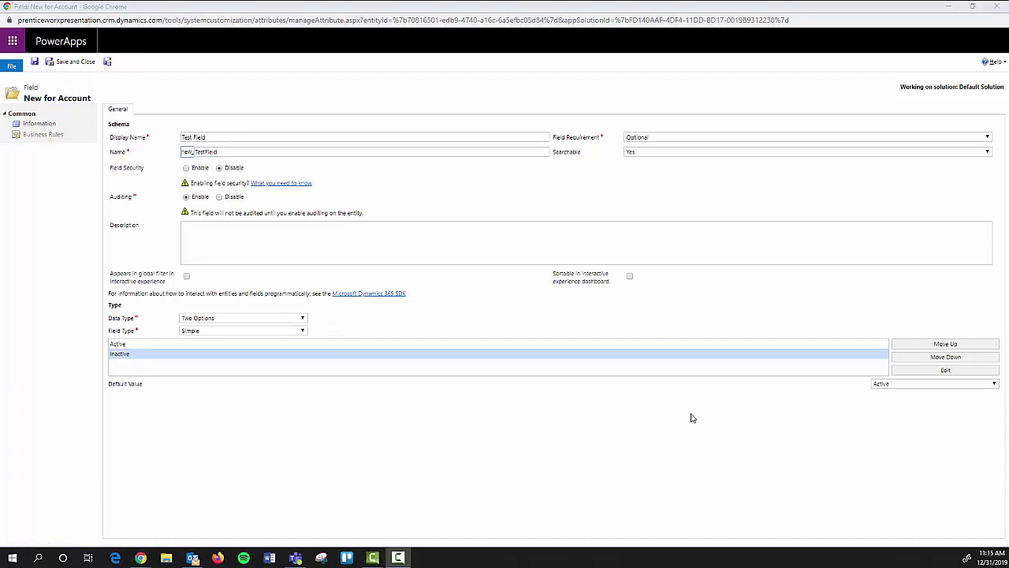
pyautogui.click(906, 385)
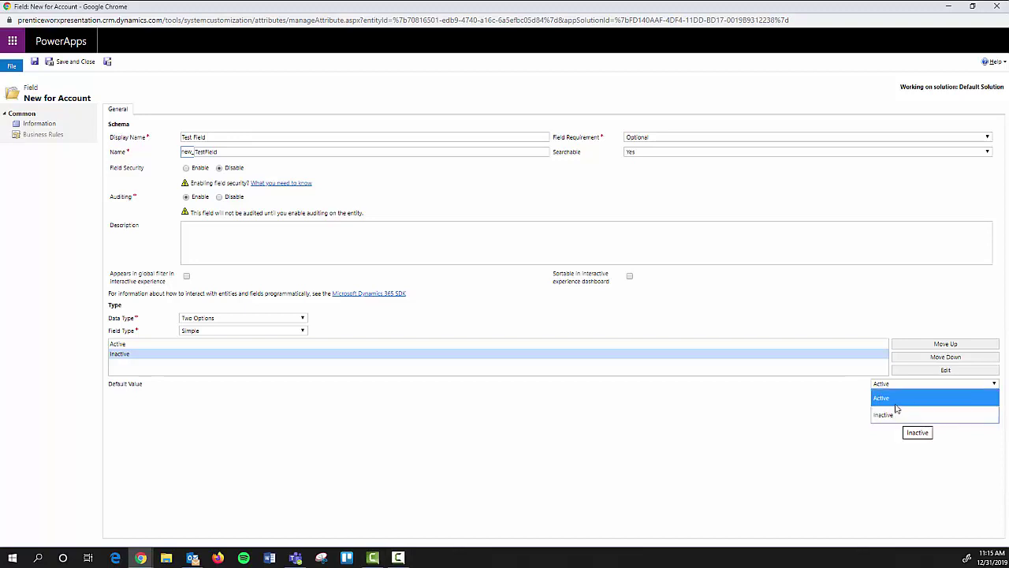
pyautogui.click(895, 414)
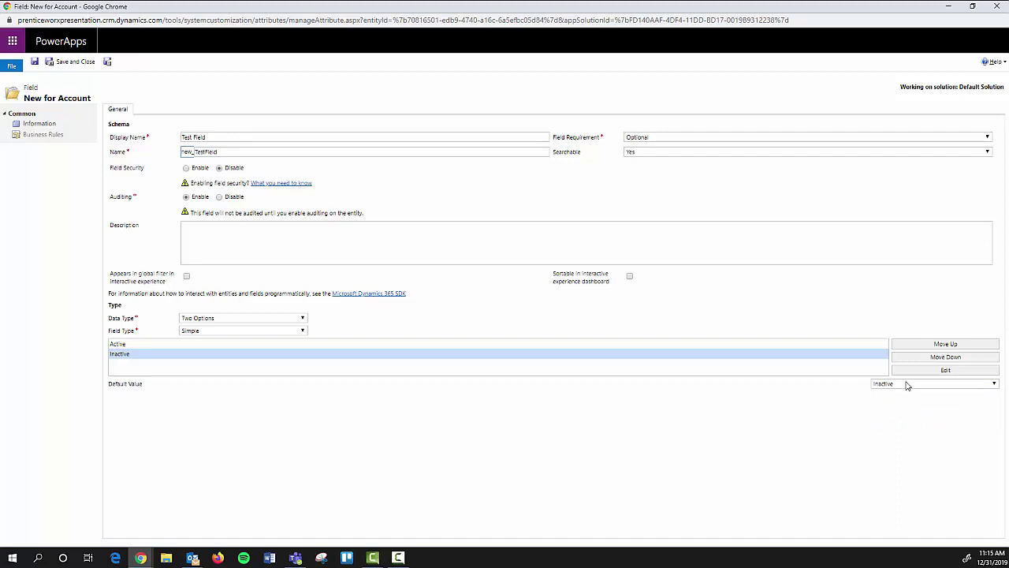
# - Cycle the data type through Whole Number and Floating Point Number, ending on Decimal Number
pyautogui.click(303, 318)
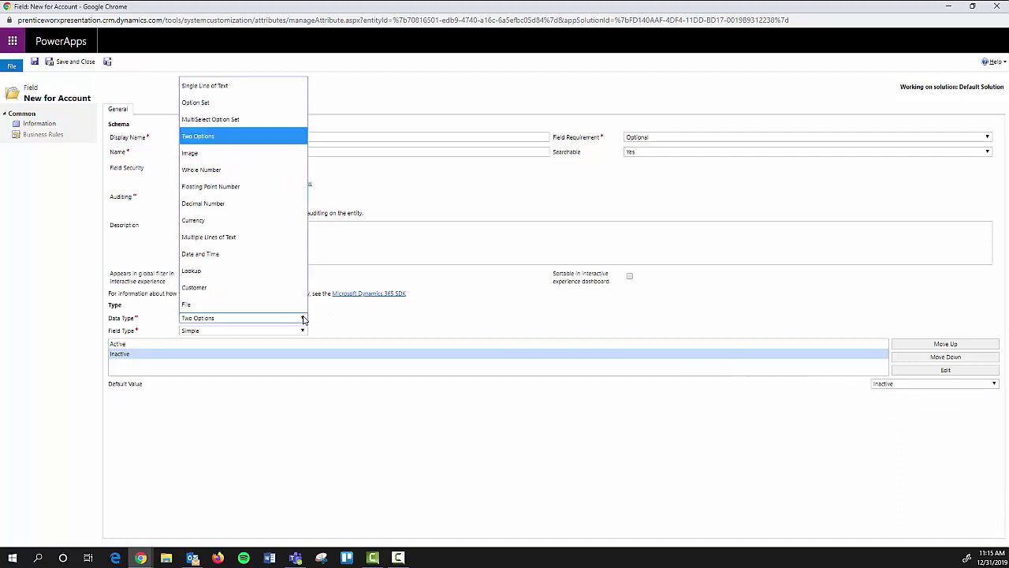
pyautogui.click(241, 176)
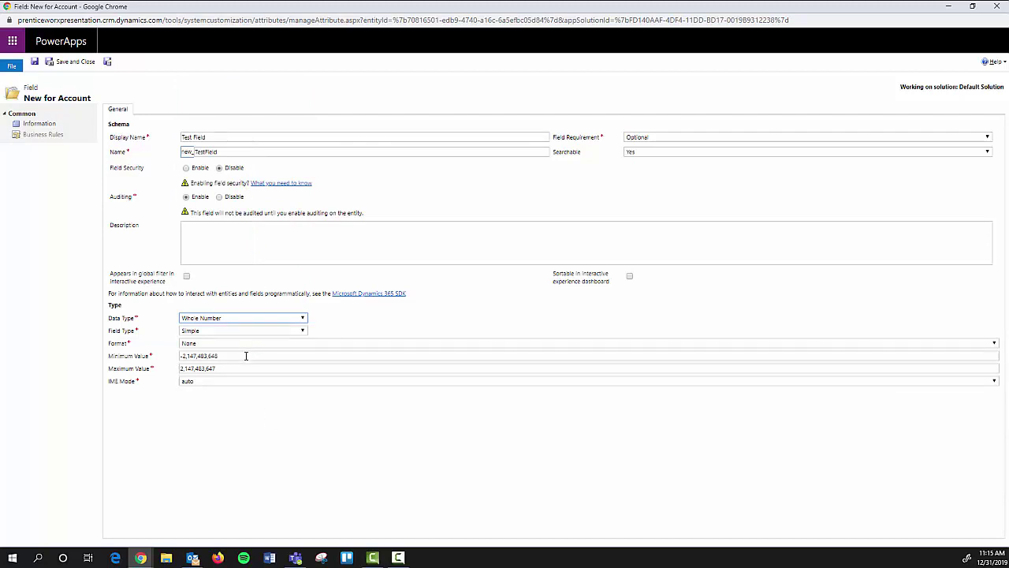
pyautogui.click(261, 319)
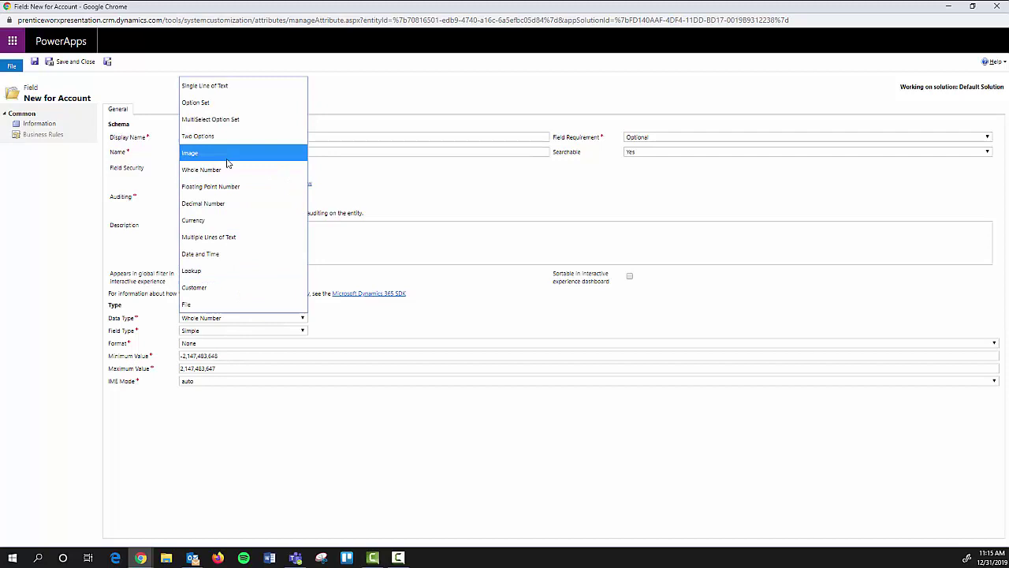
pyautogui.click(240, 192)
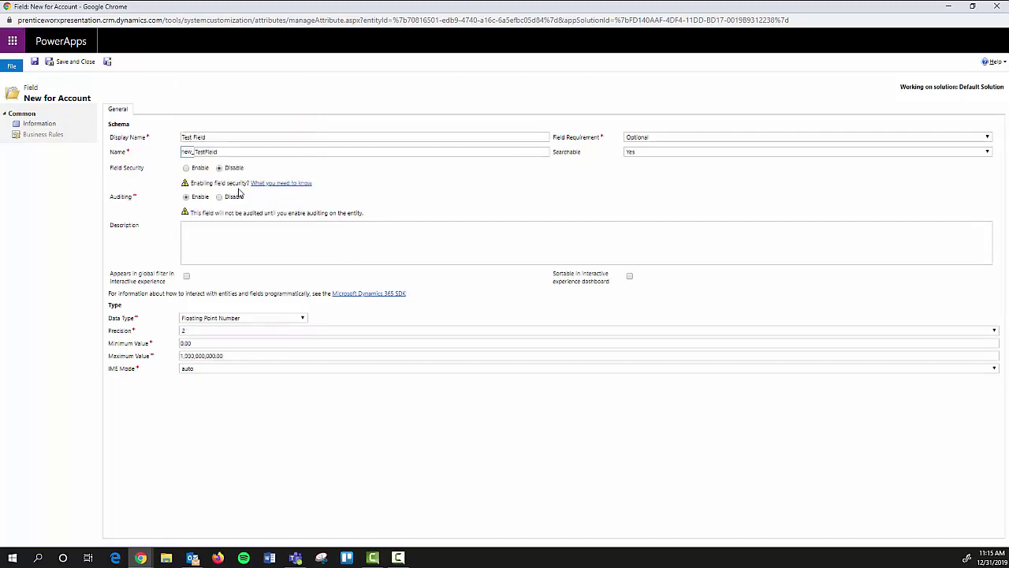
pyautogui.click(247, 317)
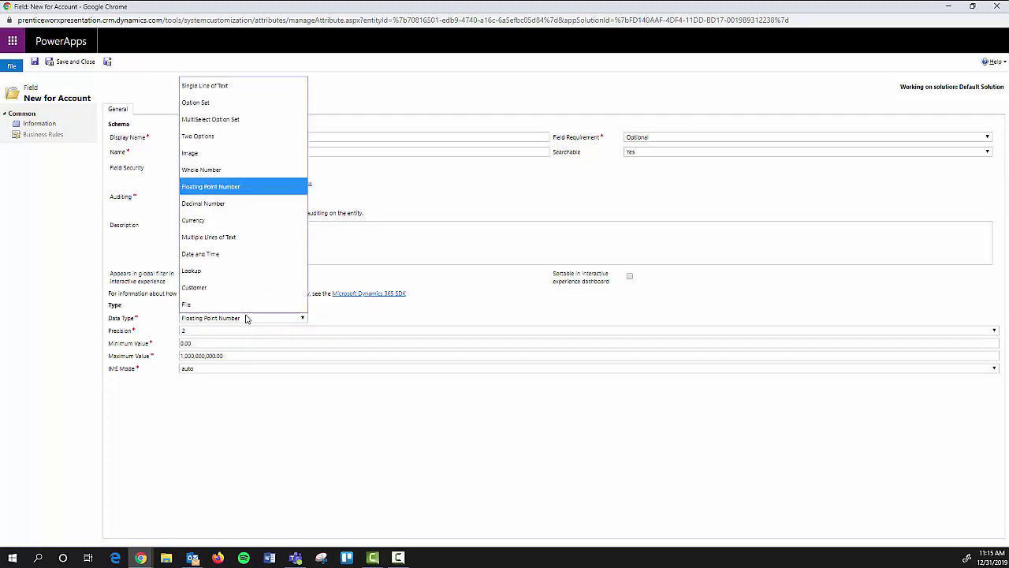
pyautogui.click(237, 204)
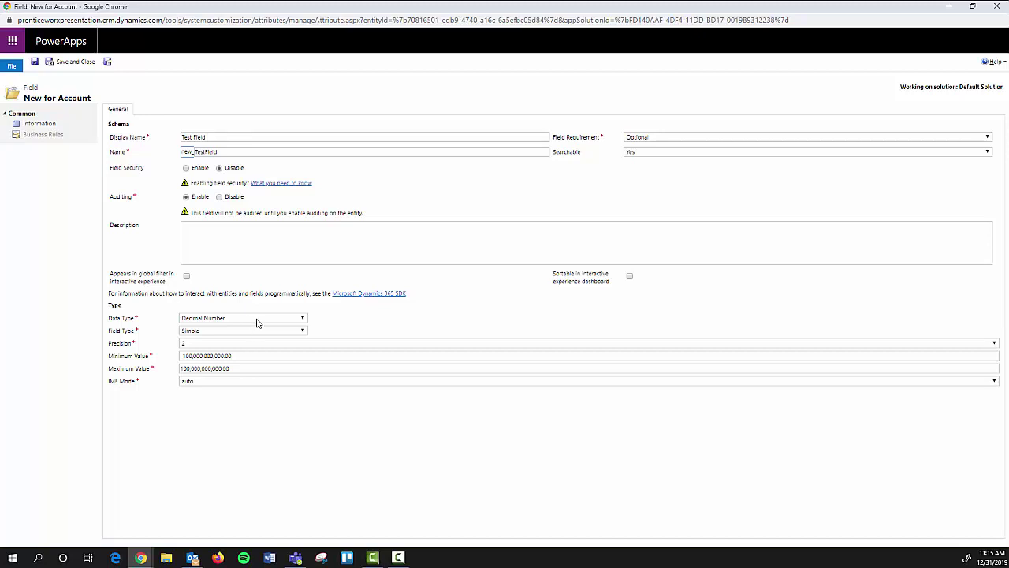
# - Switch the data type to Currency, then to Multiple Lines of Text (max length 2,000)
pyautogui.click(257, 321)
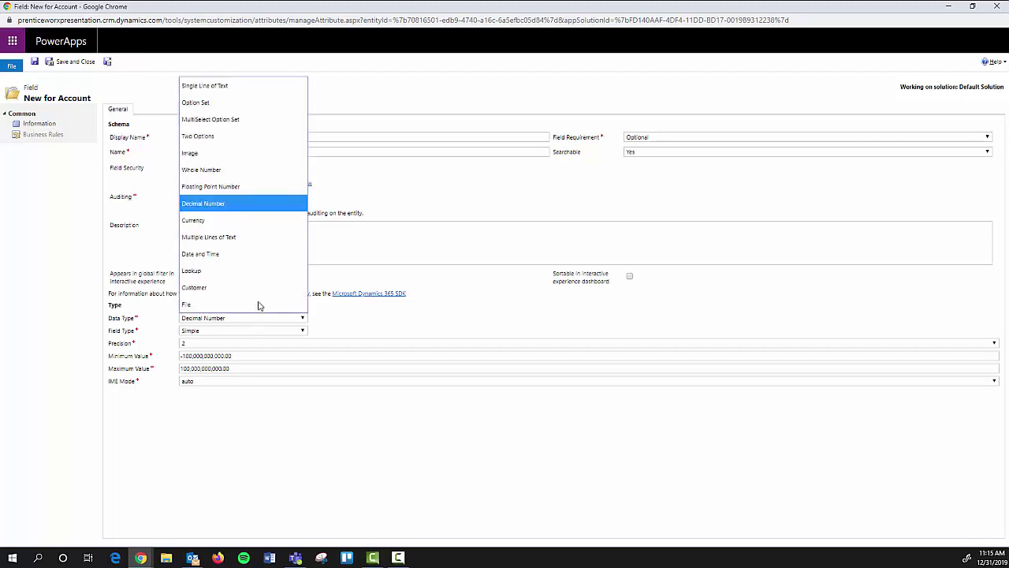
pyautogui.click(253, 222)
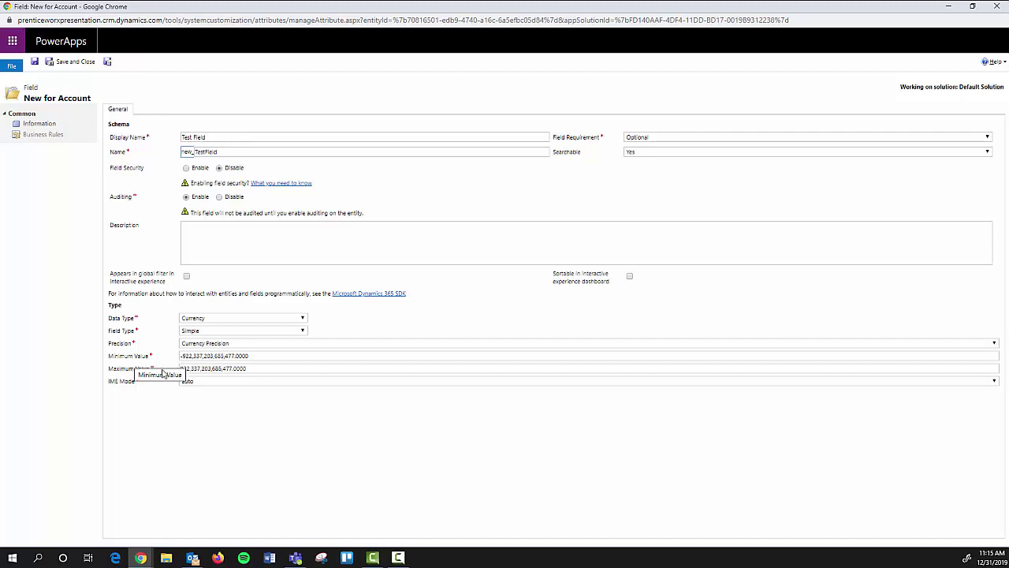
pyautogui.click(237, 319)
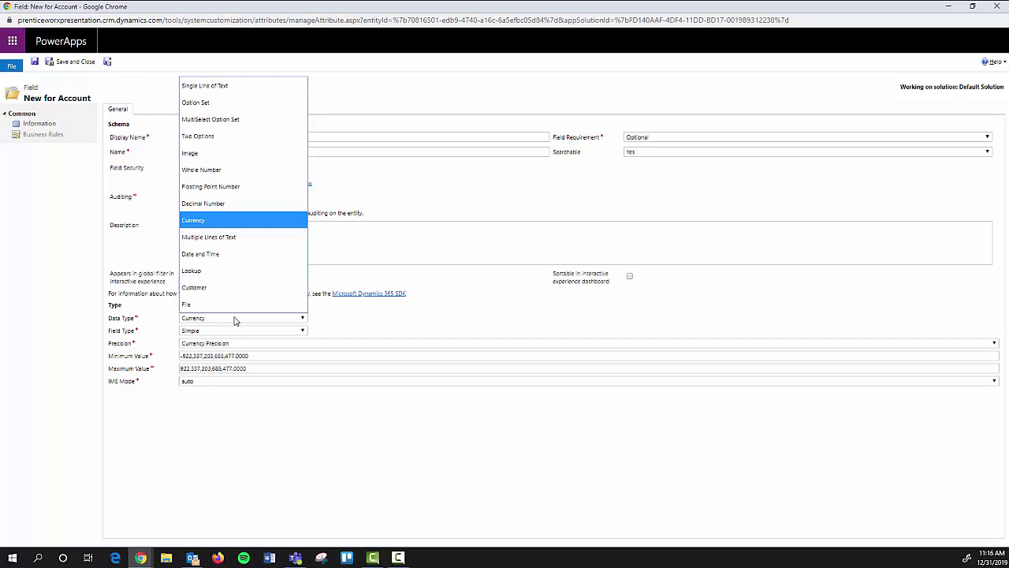
pyautogui.click(251, 238)
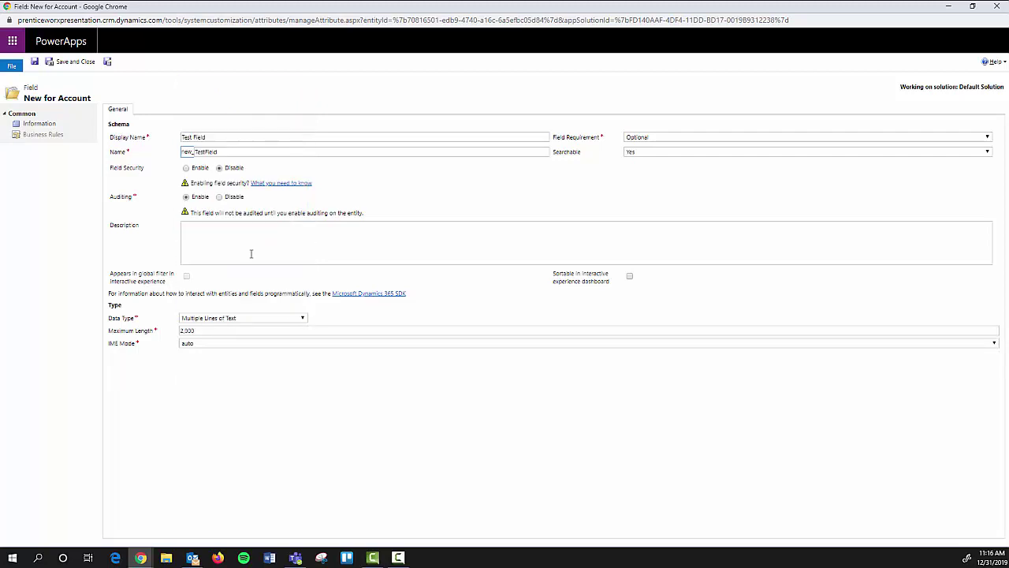
pyautogui.click(240, 319)
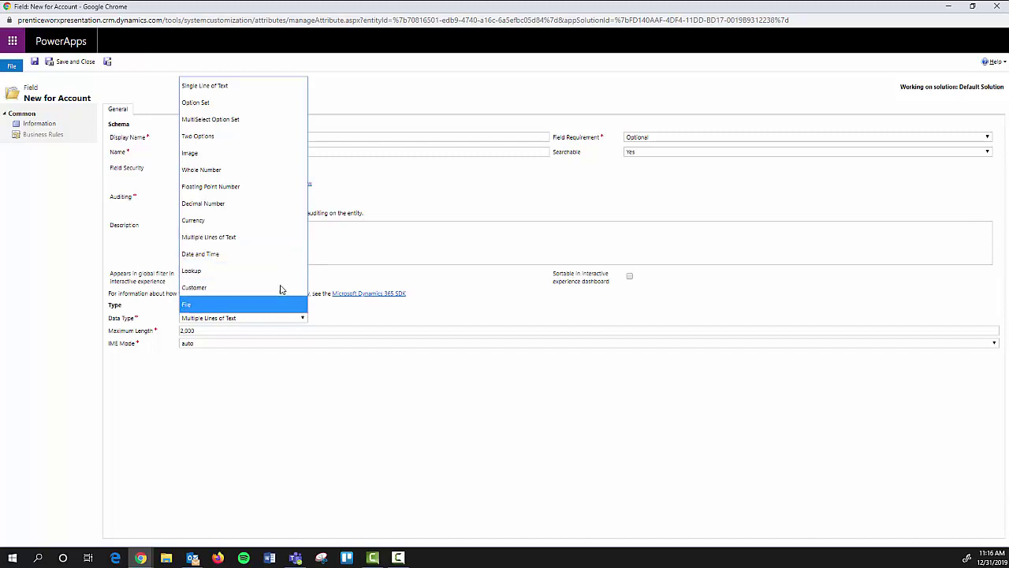
# - Set the data type to Date and Time with Date Only behavior
pyautogui.click(252, 254)
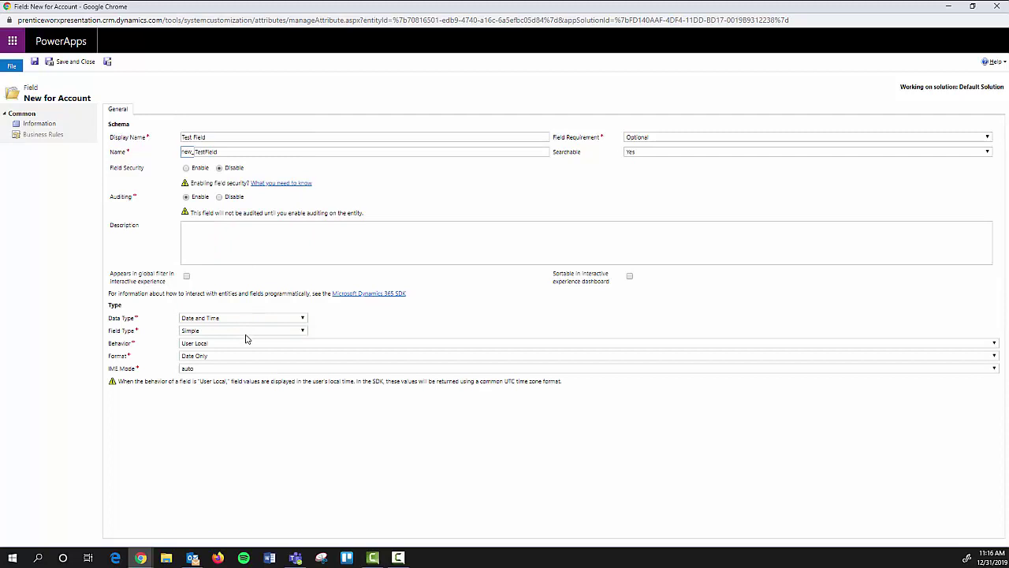
pyautogui.click(200, 346)
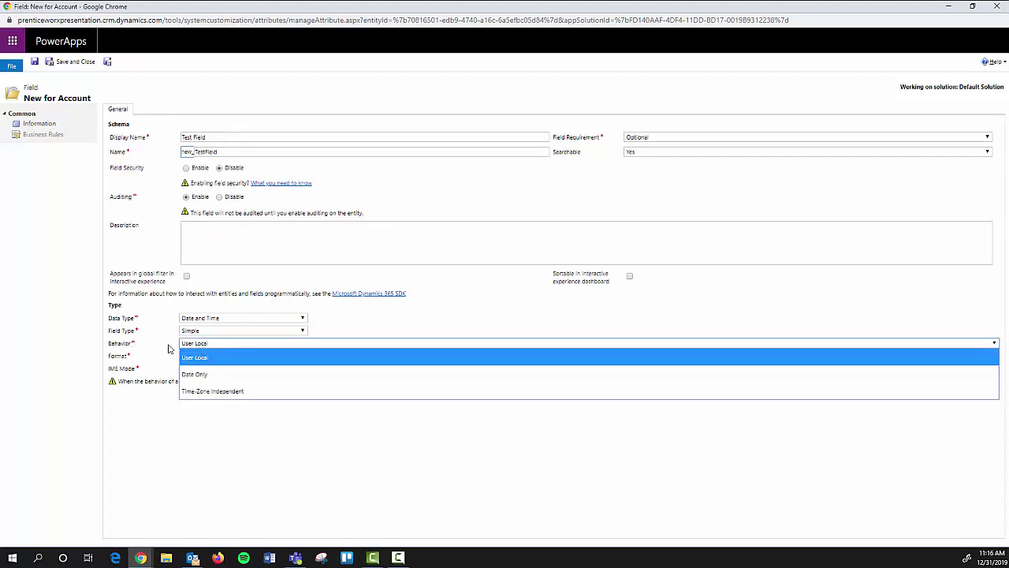
pyautogui.click(211, 376)
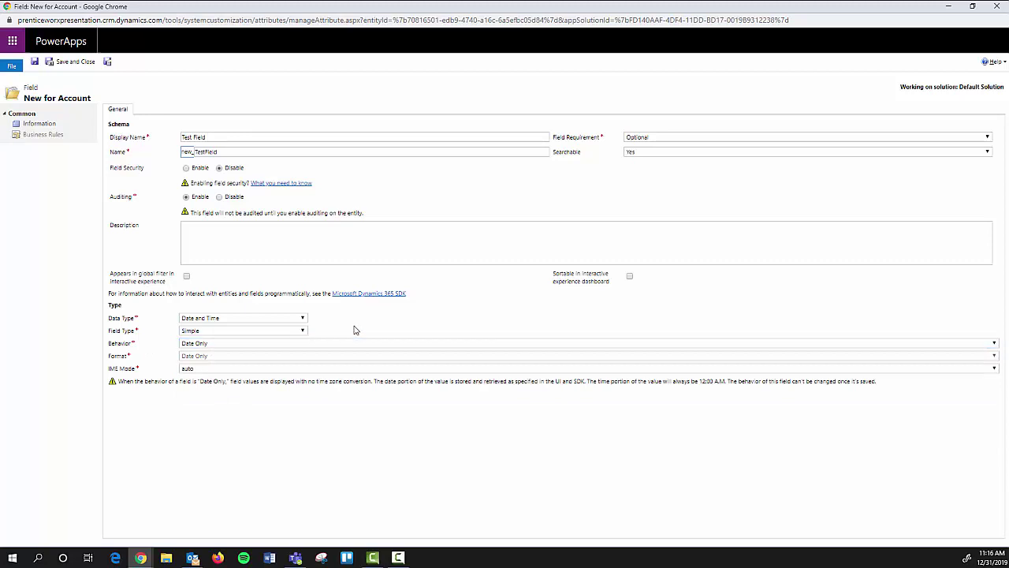
pyautogui.click(301, 320)
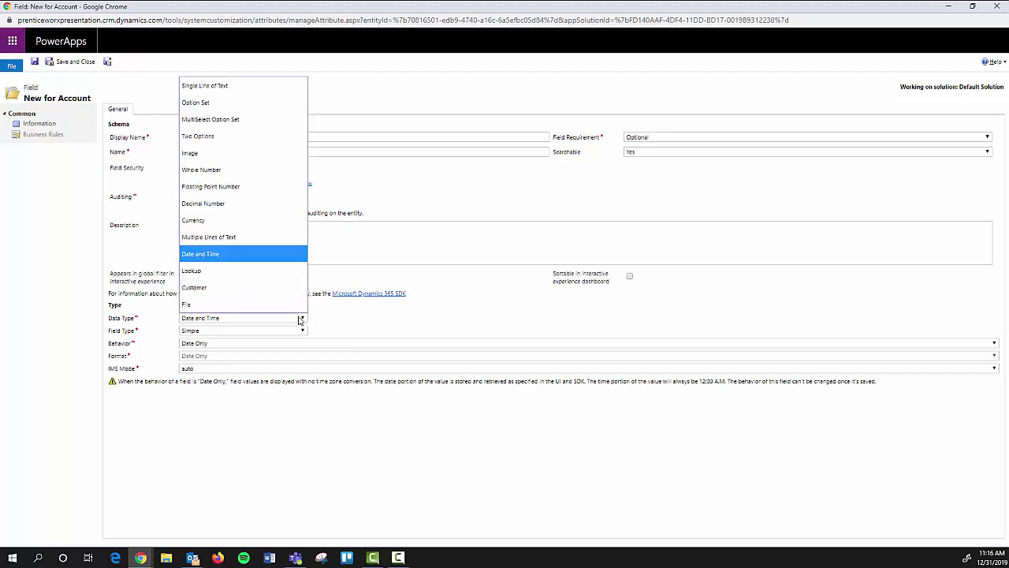
# - Make the field a Lookup targeting Contact, with relationship new_contact_account_TestField
pyautogui.click(264, 273)
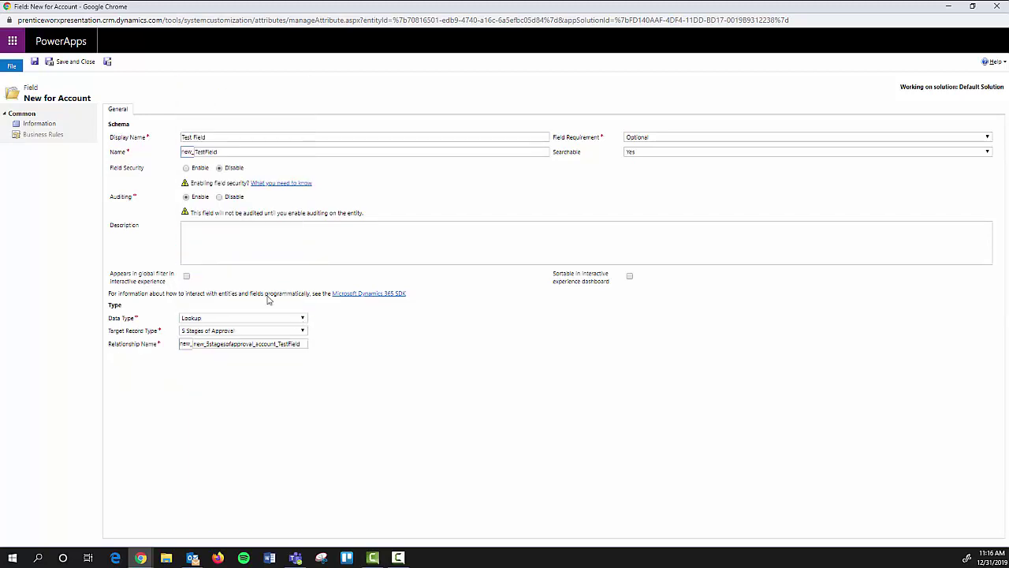
pyautogui.click(303, 332)
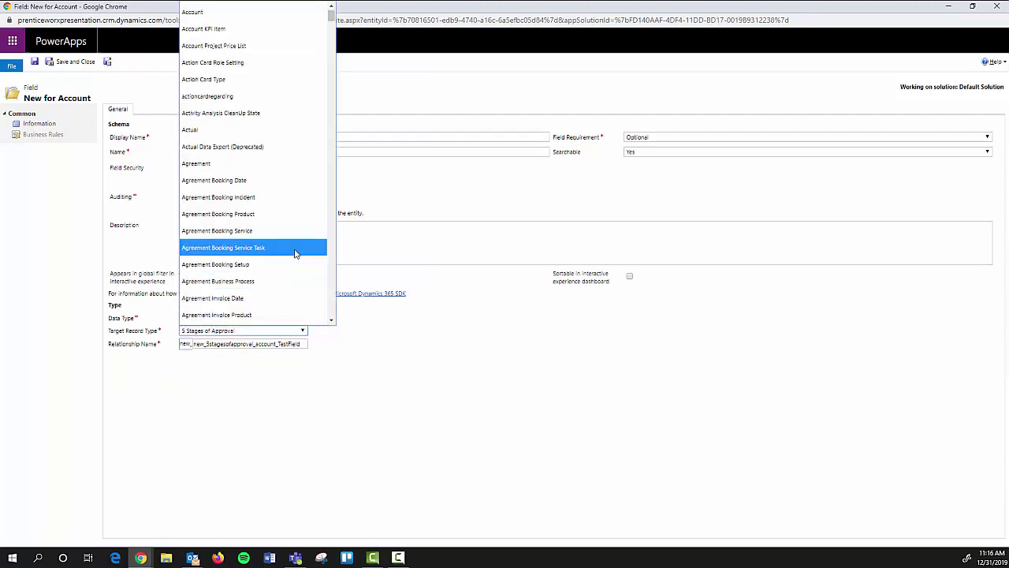
pyautogui.scroll(-10, 295, 252)
pyautogui.scroll(-15, 293, 252)
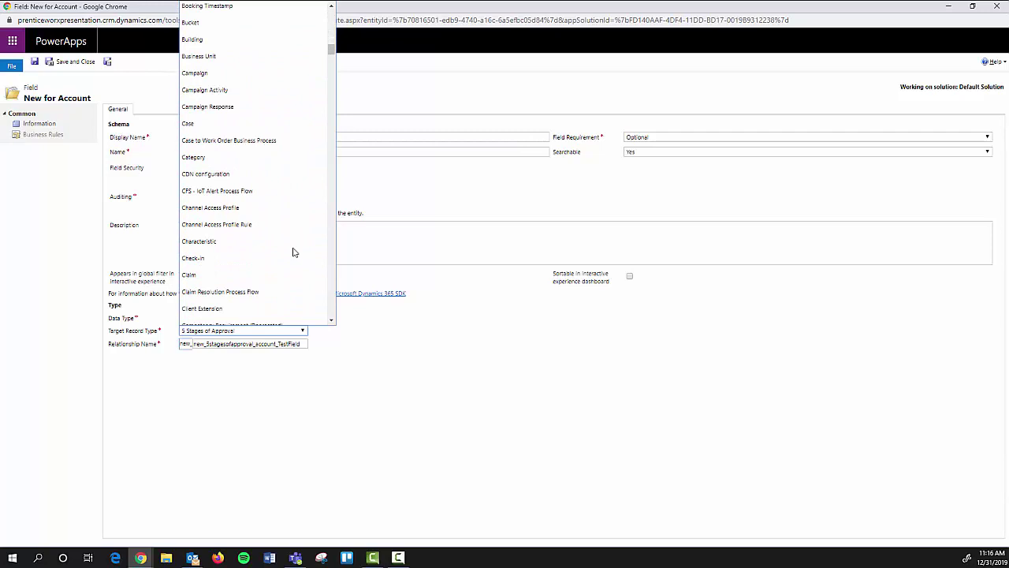
pyautogui.scroll(-5, 293, 252)
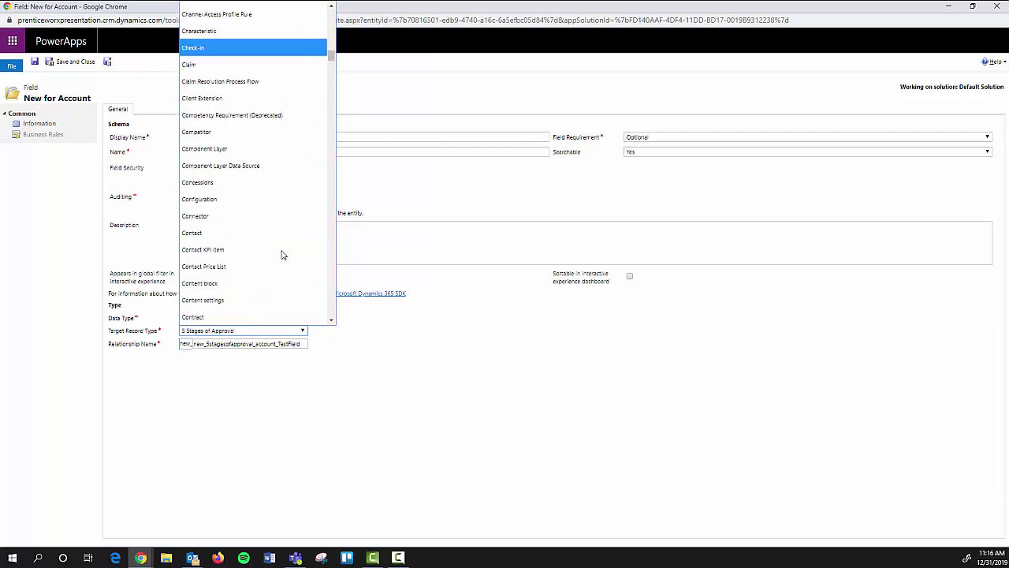
pyautogui.scroll(-5, 283, 254)
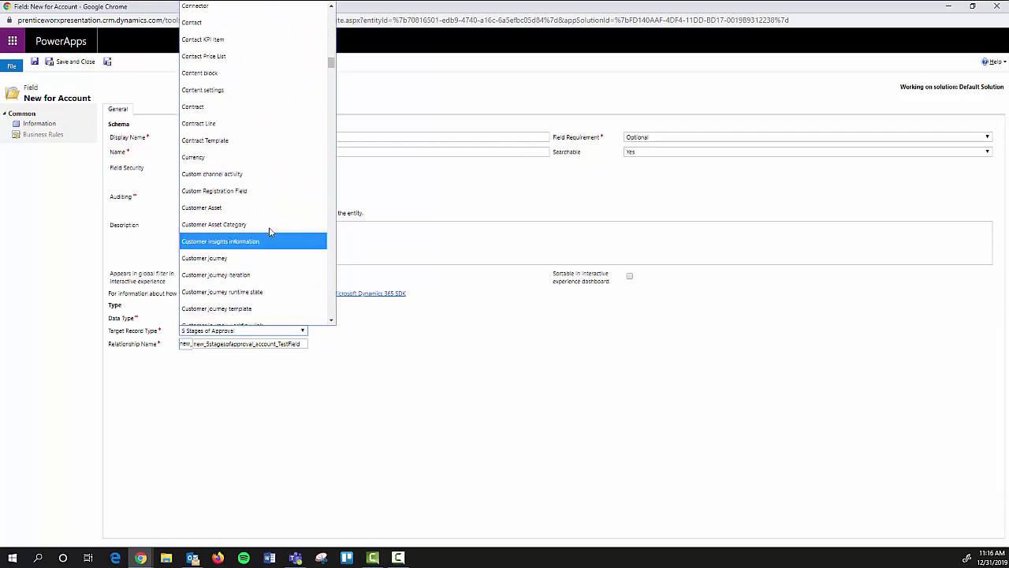
pyautogui.scroll(3, 229, 115)
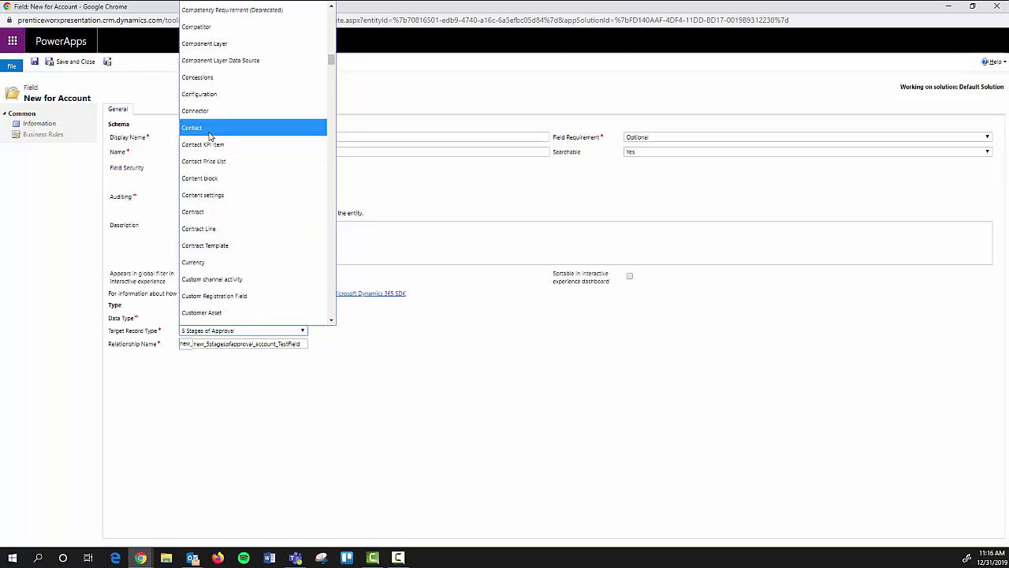
pyautogui.click(211, 136)
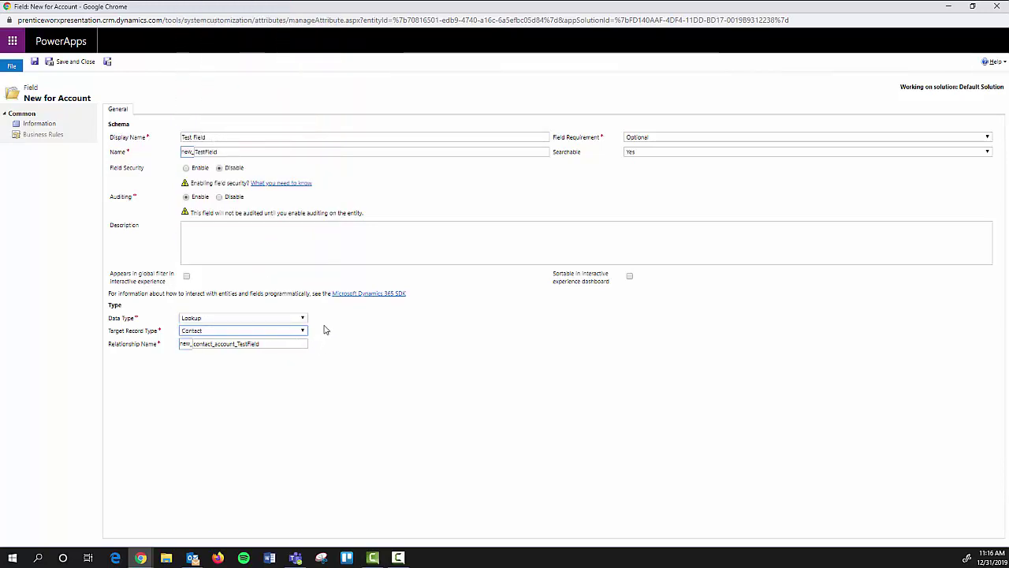
pyautogui.click(302, 332)
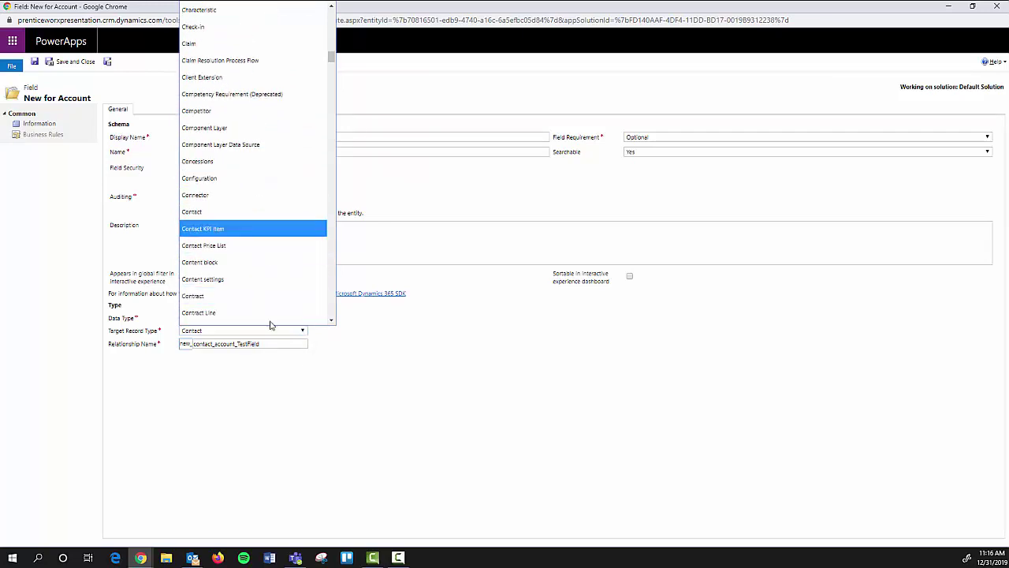
pyautogui.click(370, 324)
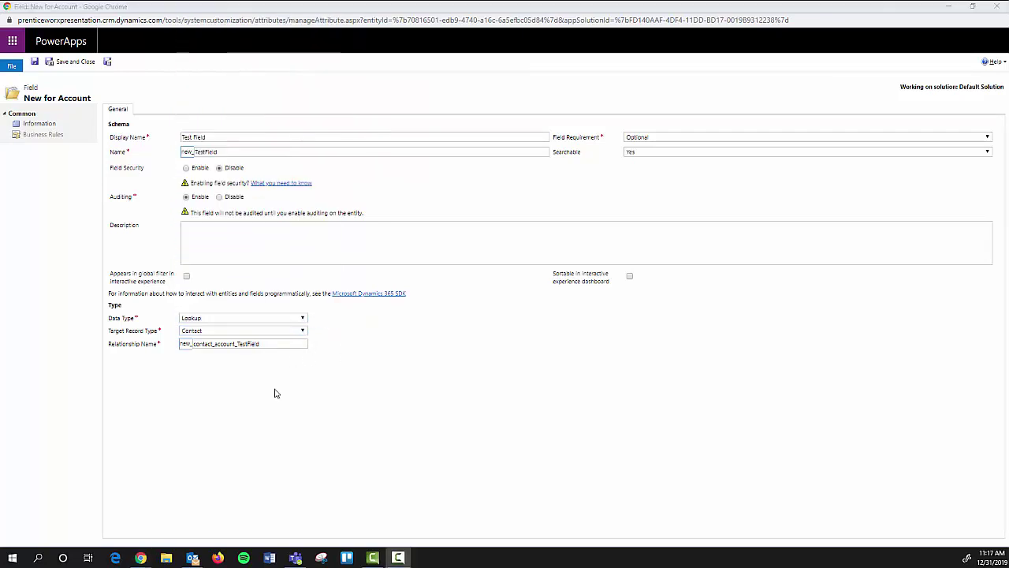
pyautogui.click(270, 319)
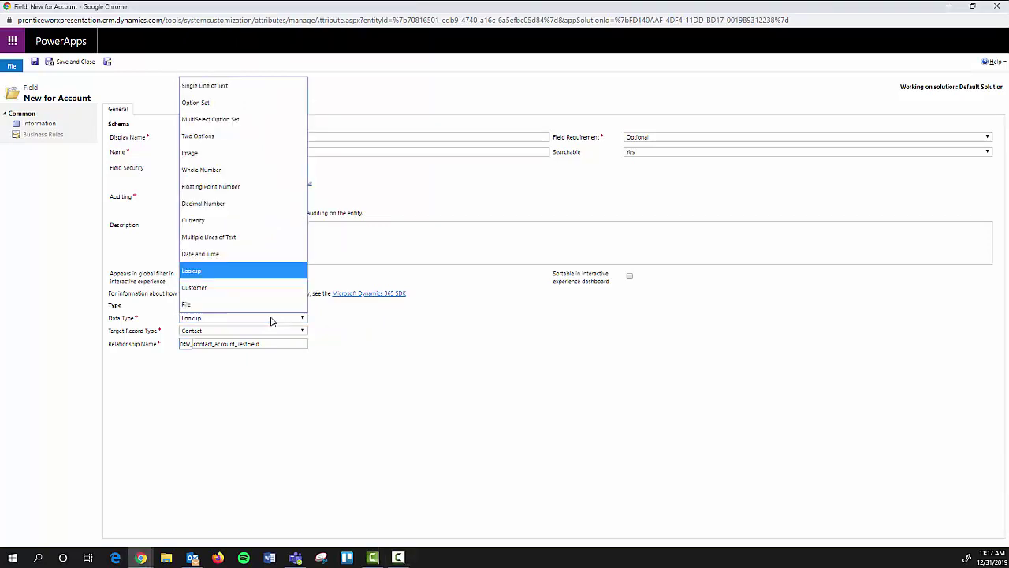
pyautogui.click(345, 333)
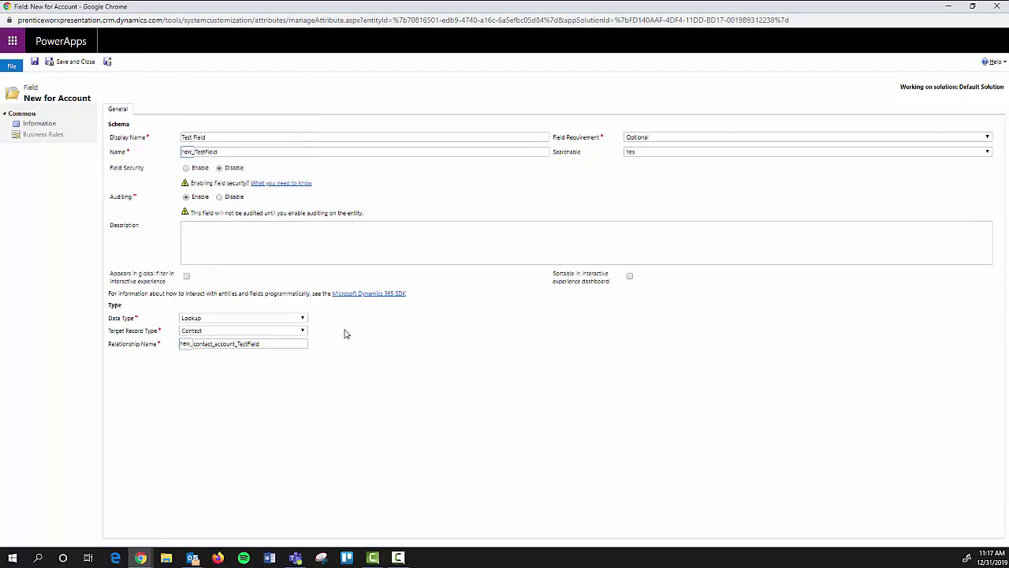